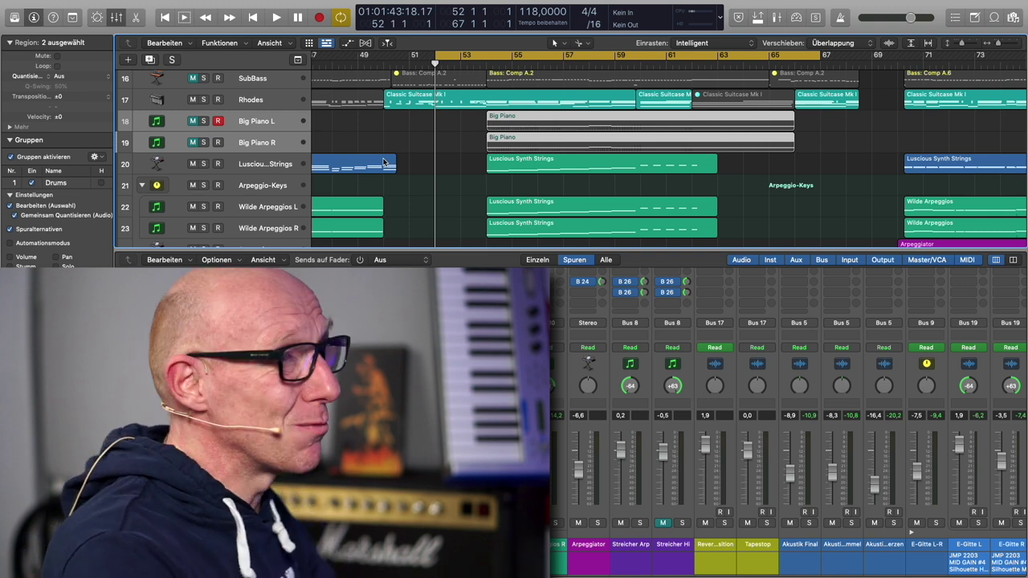
- Solo the Big Piano L track and play it from bar 54
key("space")
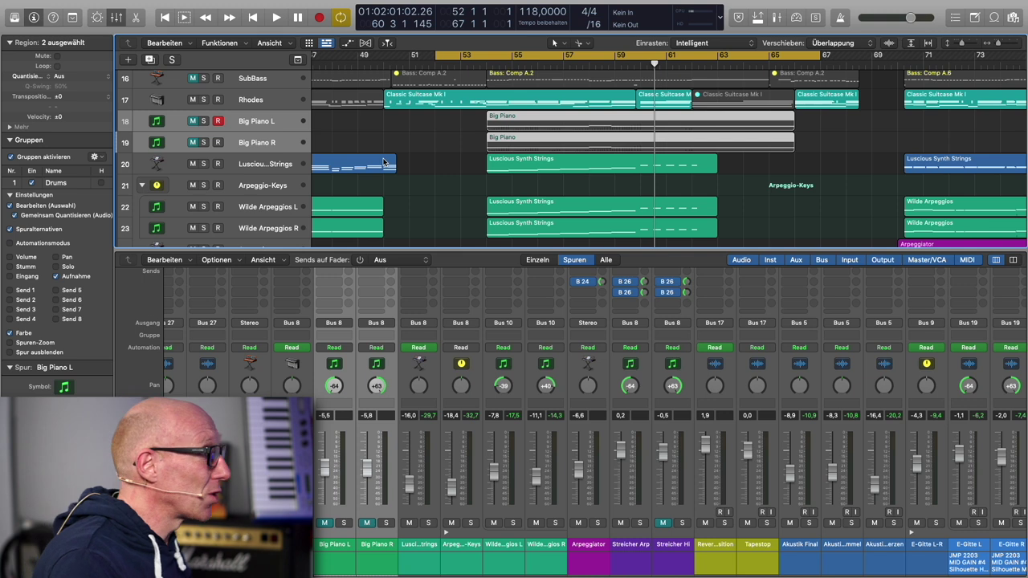
left_click(253, 120)
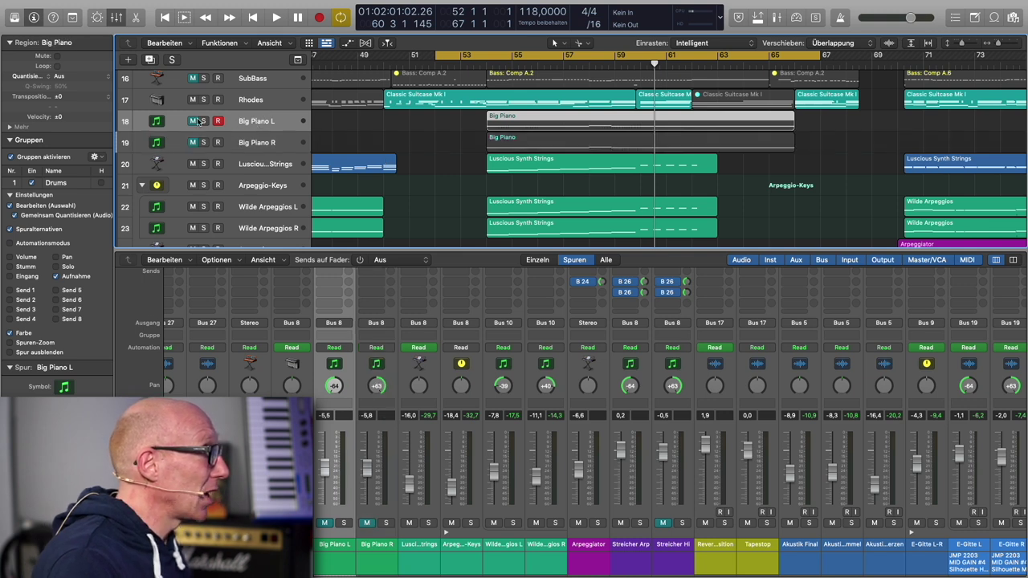
left_click(203, 120)
left_click(485, 64)
key("space")
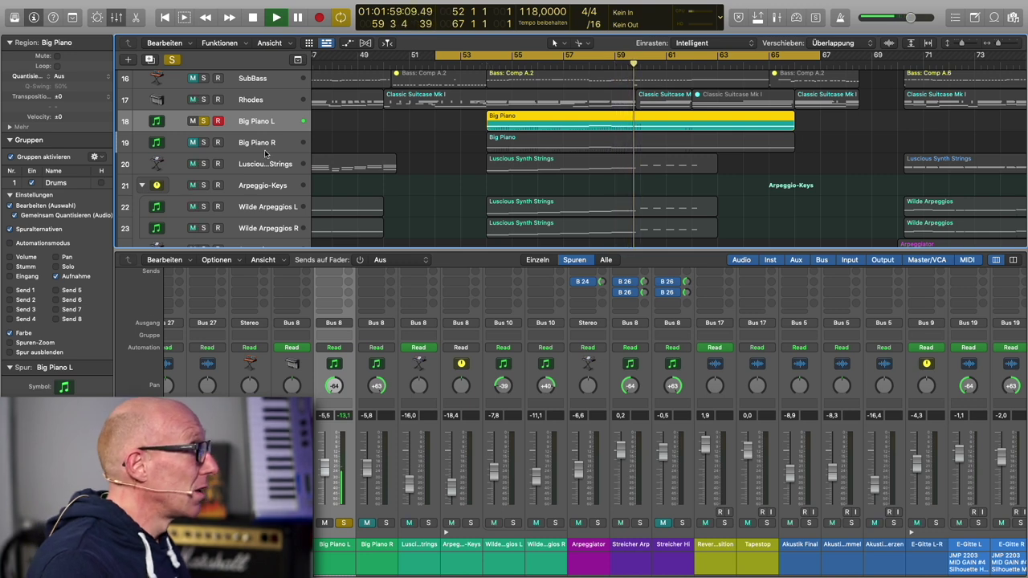
- Add Big Piano R to the solo and listen to both piano tracks together from bar 54
left_click(203, 142)
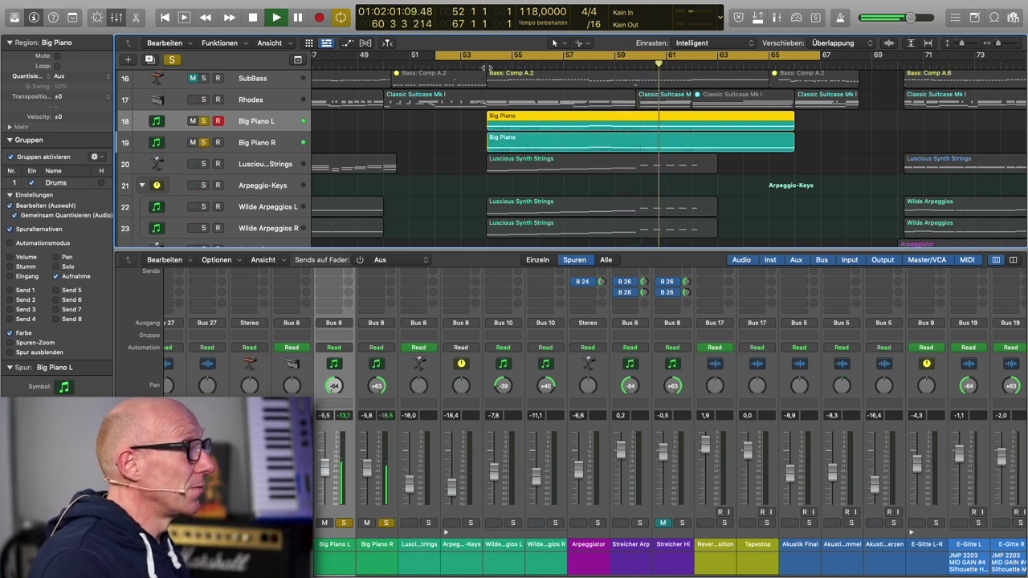
left_click(487, 66)
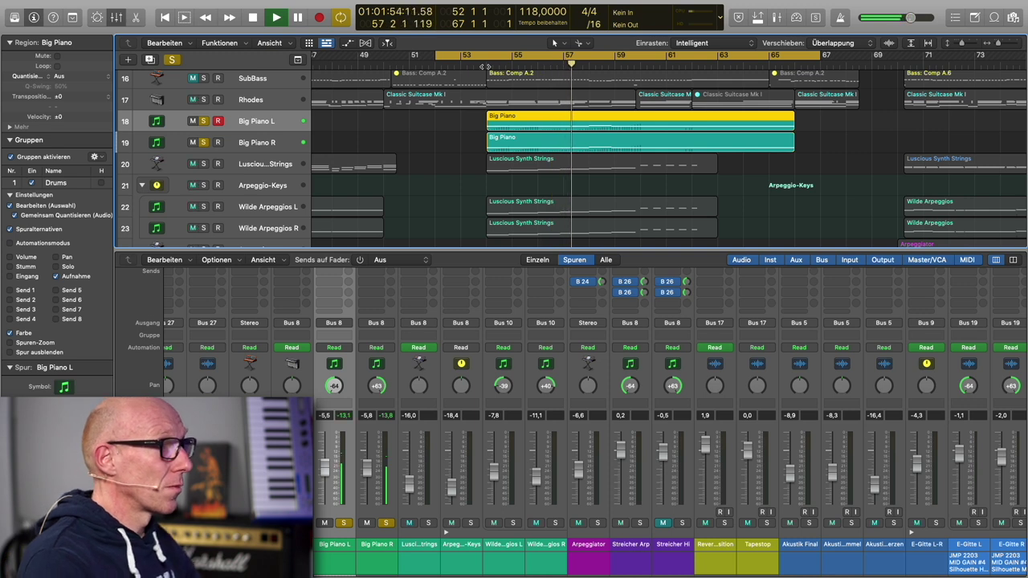
key("space")
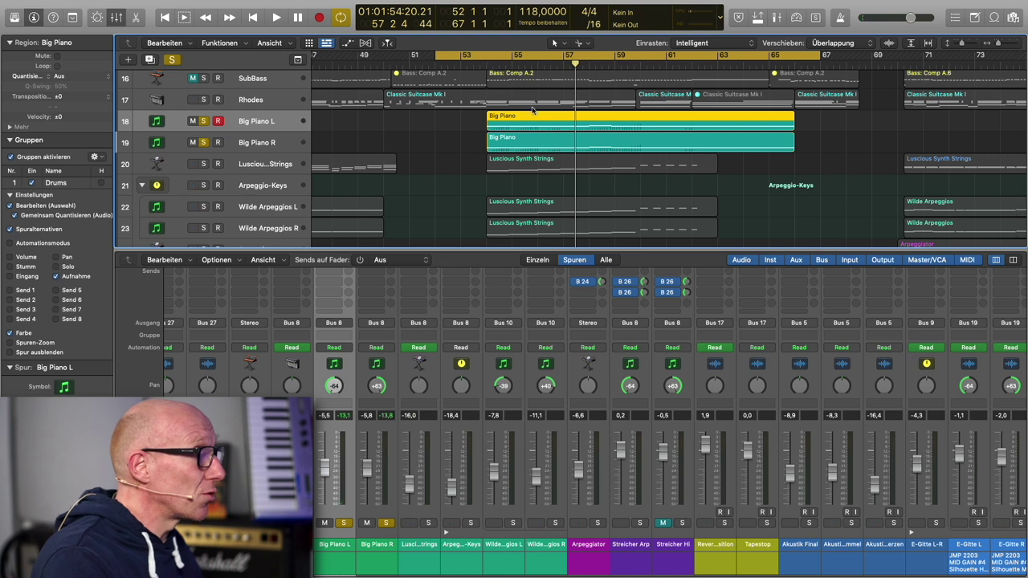
- Open the Big Piano L region in the piano roll and show its first notes starting at bar 54
left_click(459, 119)
double_click(521, 126)
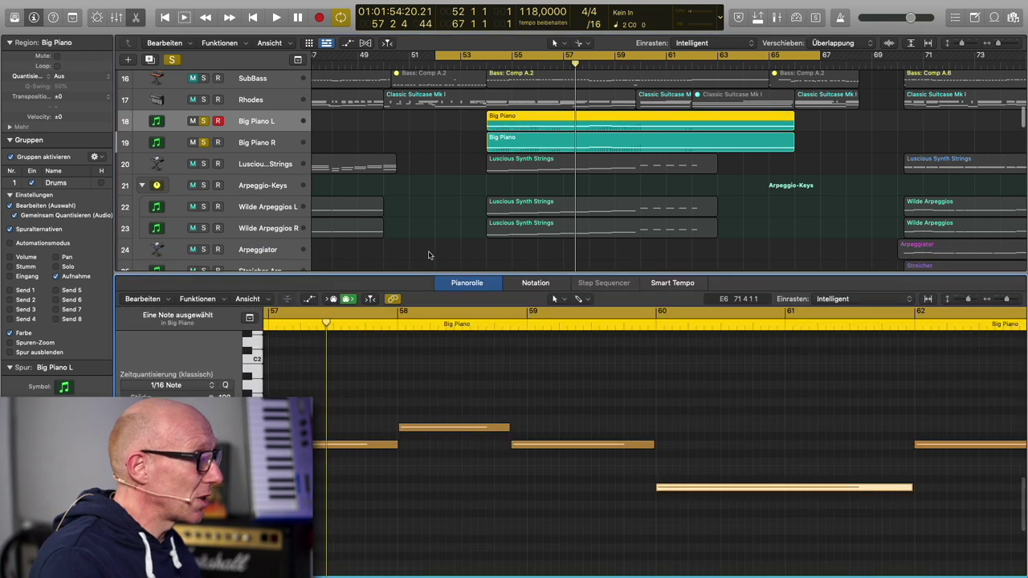
scroll(381, 360, "left", 10)
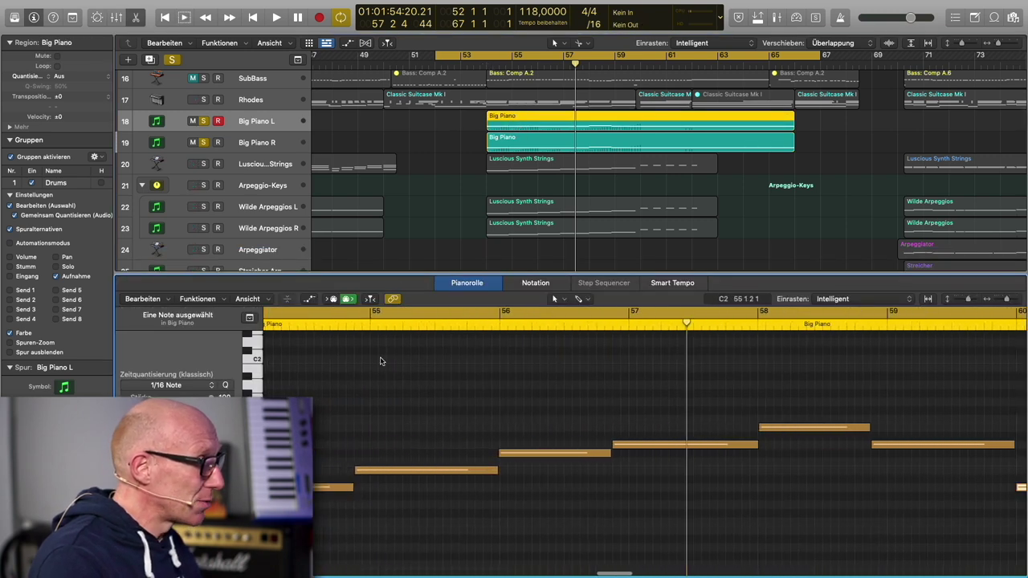
scroll(381, 361, "left", 4)
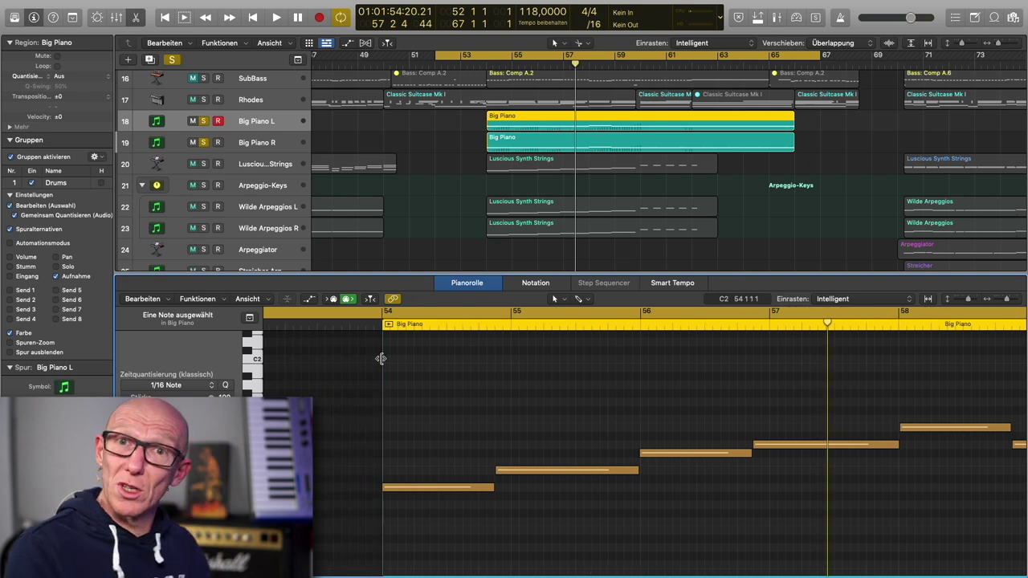
scroll(381, 359, "down", 3)
scroll(390, 362, "left", 1)
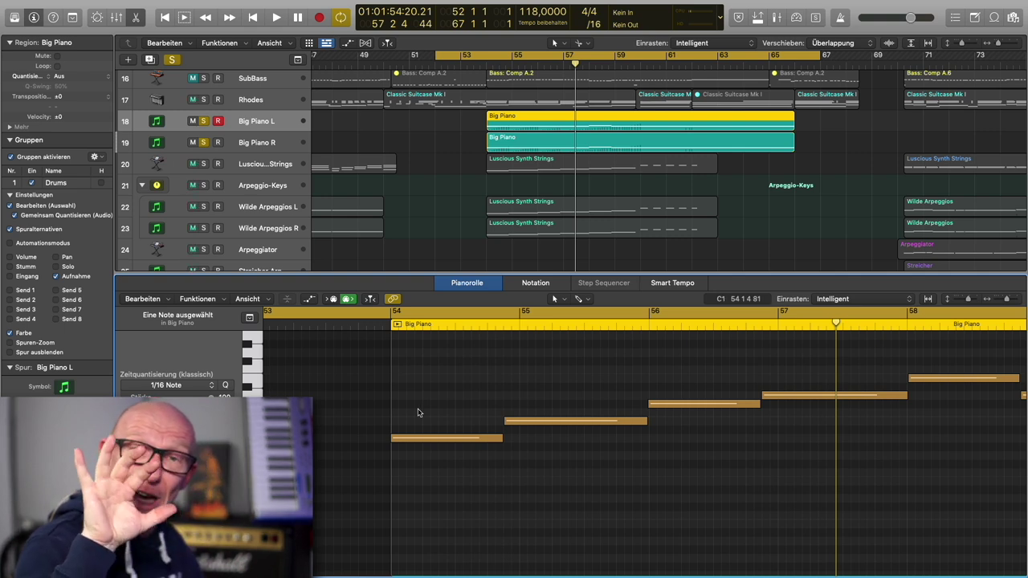
- Audition several of the Big Piano L region's opening notes between bars 54 and 58
left_click(468, 438)
left_click(558, 421)
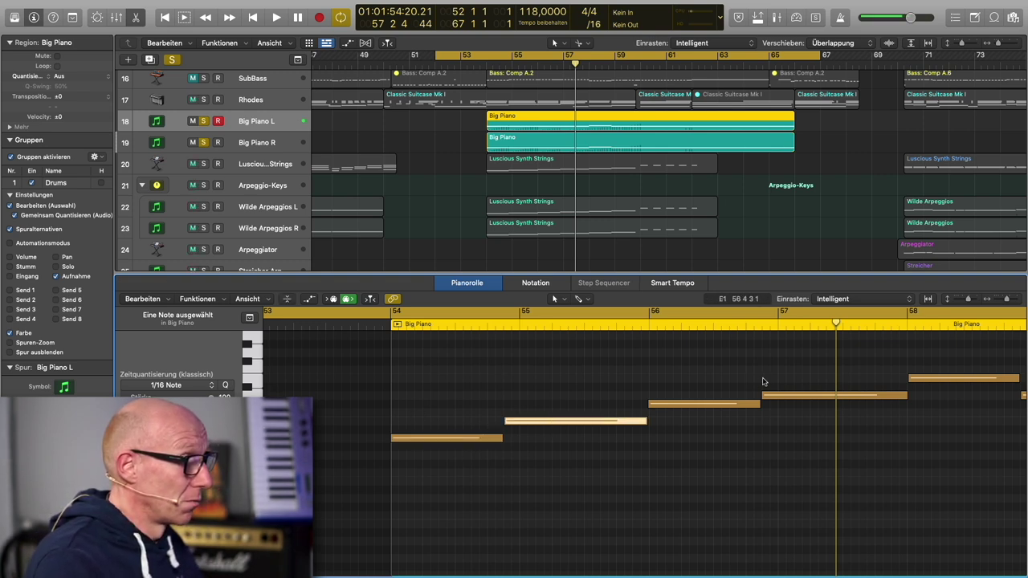
left_click(706, 403)
left_click(800, 395)
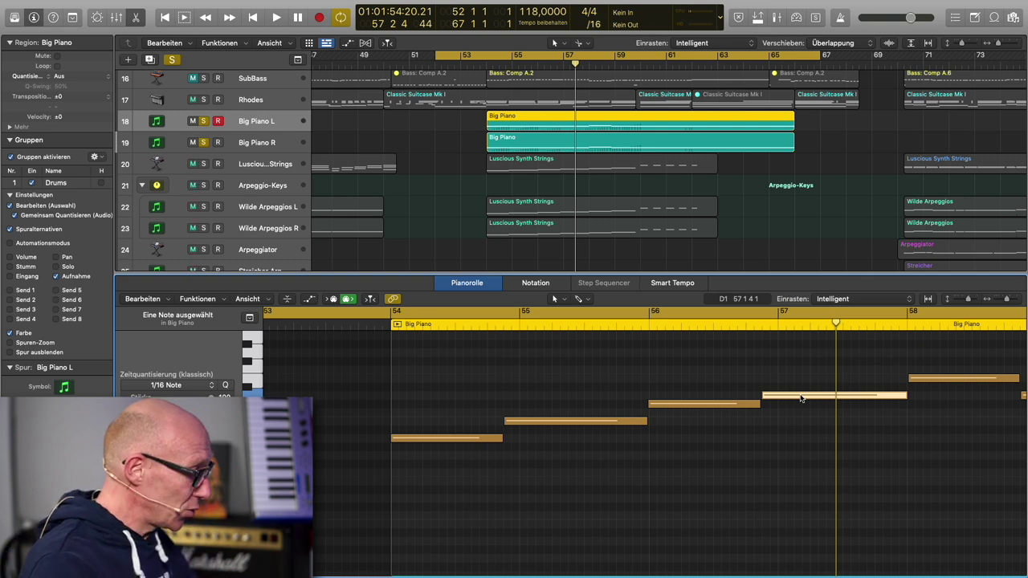
- Bring back the mixer and take both Big Piano tracks out of solo
key("x")
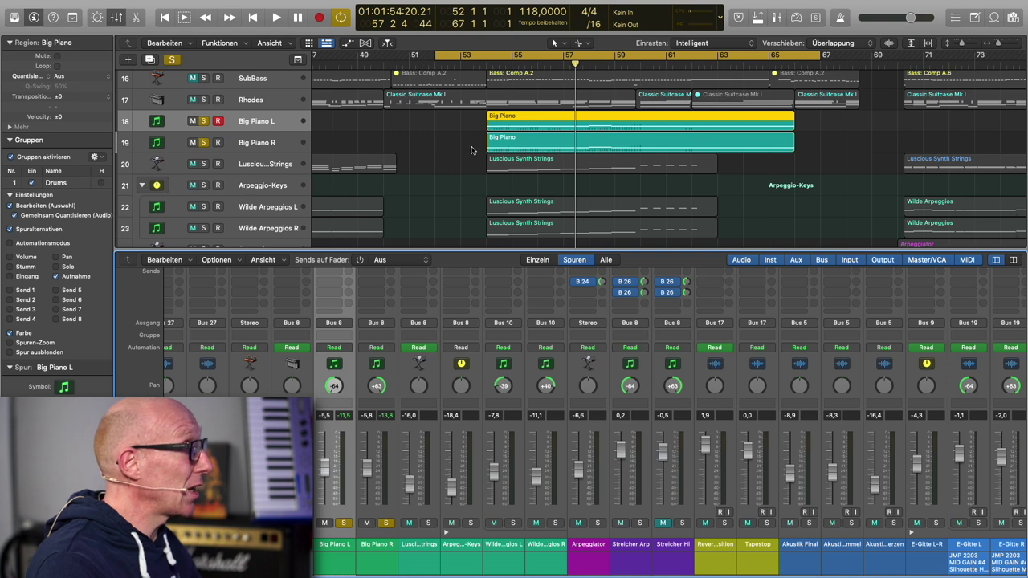
left_click(203, 121)
left_click(193, 143)
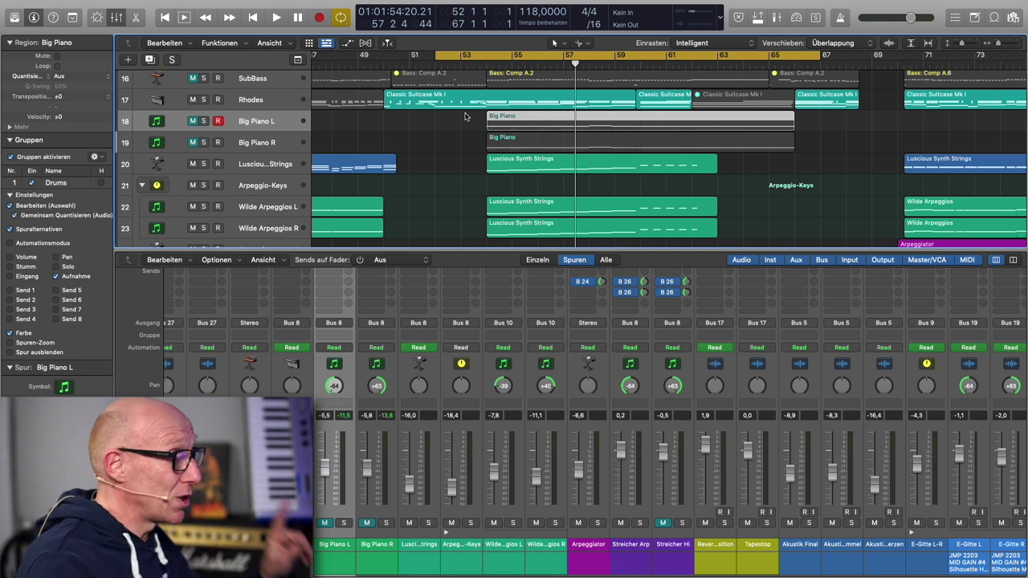
- Play the arrangement from bar 54 and compare it with both Big Piano tracks muted and unmuted
left_click(480, 67)
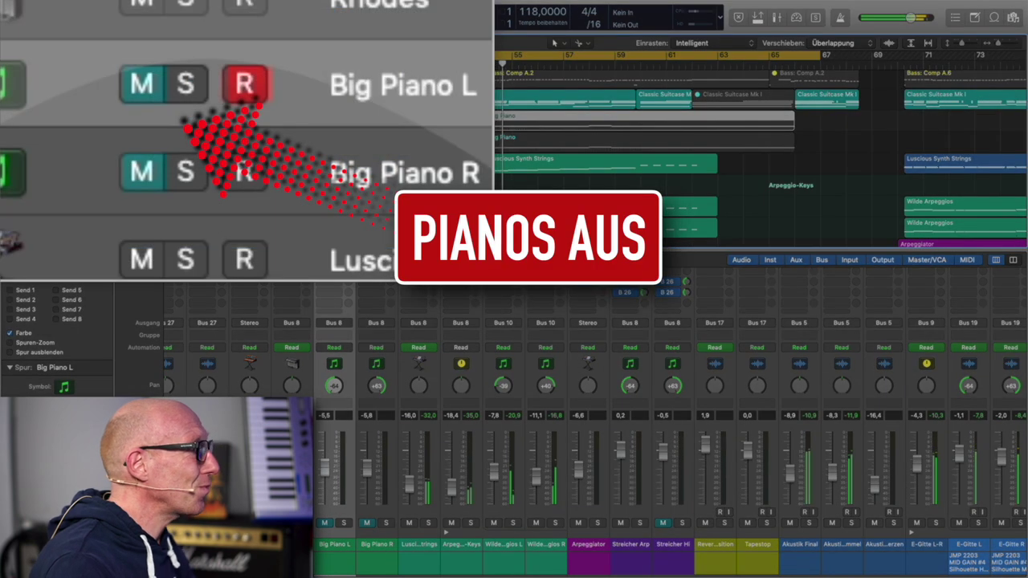
left_click(392, 173, "shift")
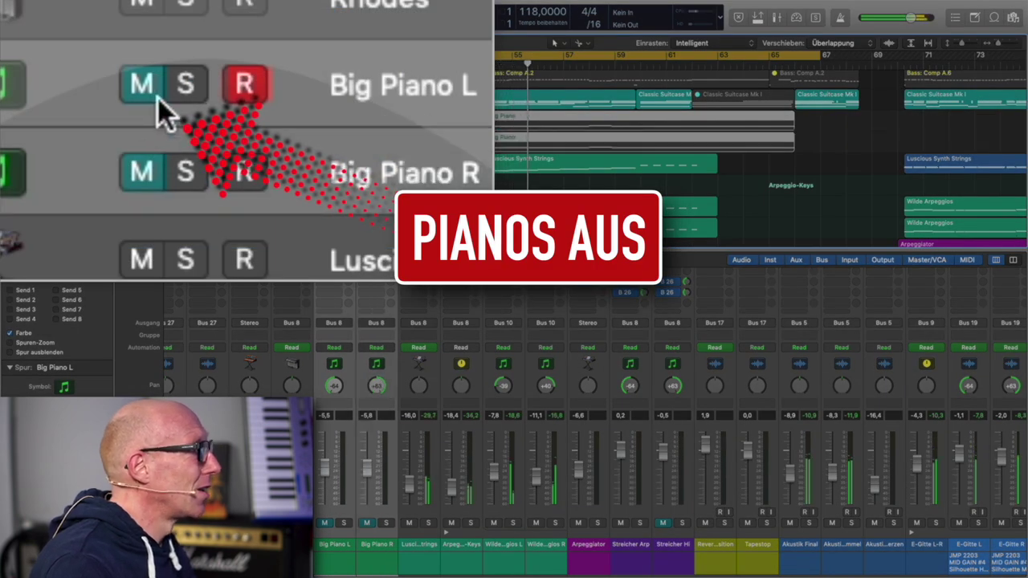
left_click(149, 91)
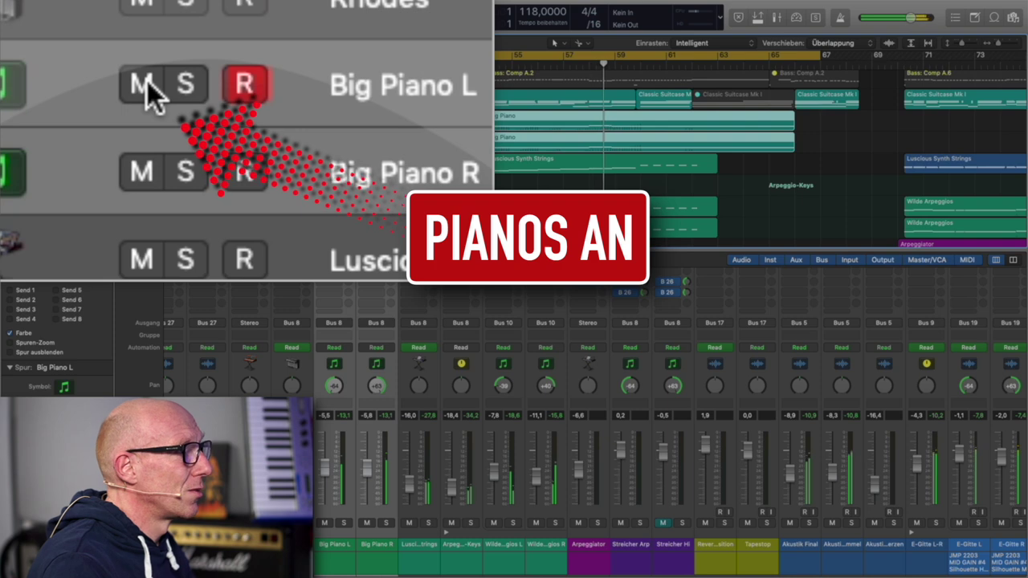
left_click(149, 92)
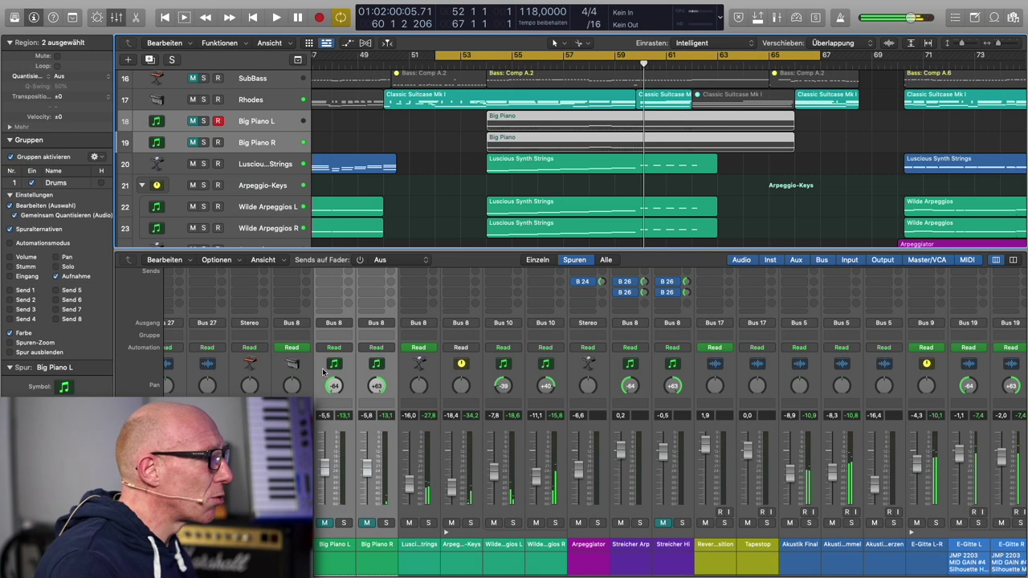
- Raise the Big Piano L and R faders to −0.1 and −0.4 dB, and compare the passage with the pianos muted and unmuted
left_click_drag(367, 464, 370, 444)
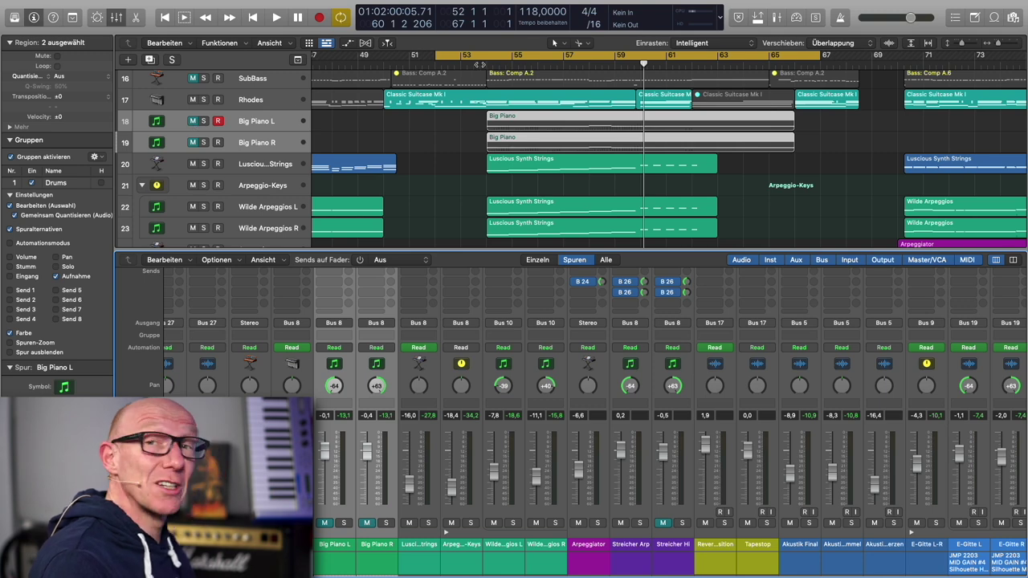
left_click(479, 64)
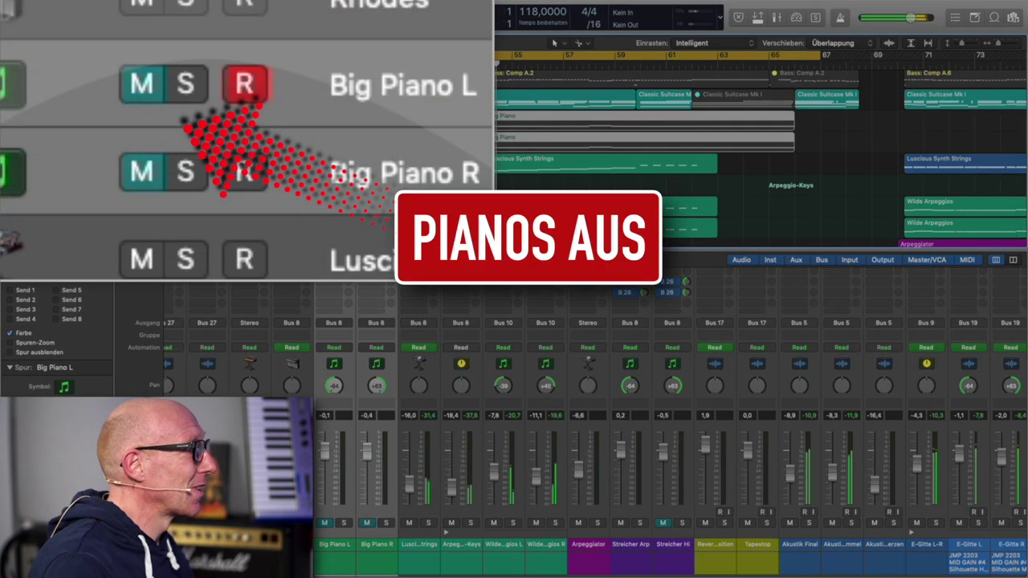
left_click(140, 83)
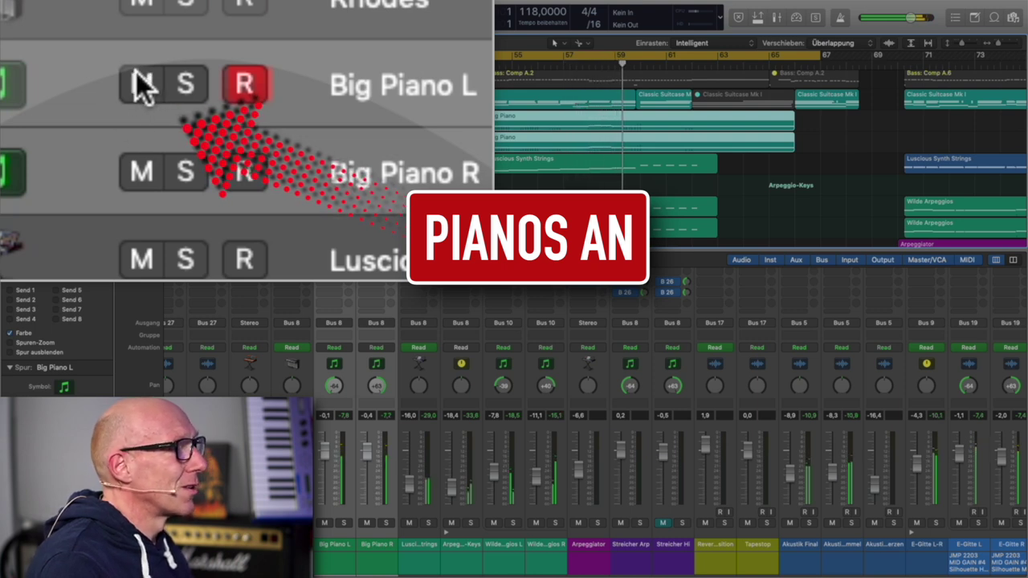
left_click(136, 72)
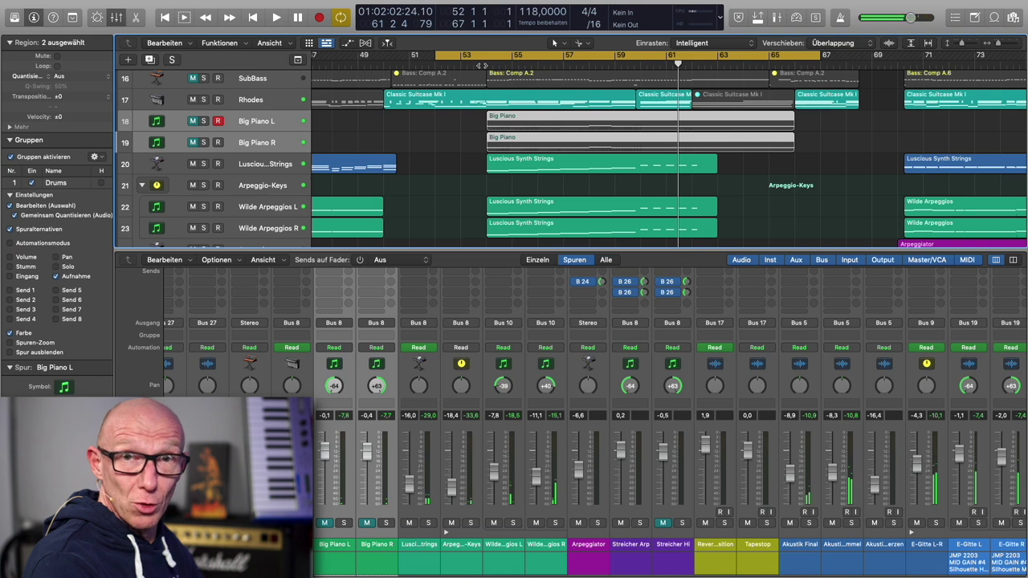
- Replay the arrangement from bar 54 and unmute both Big Piano tracks
left_click(480, 65)
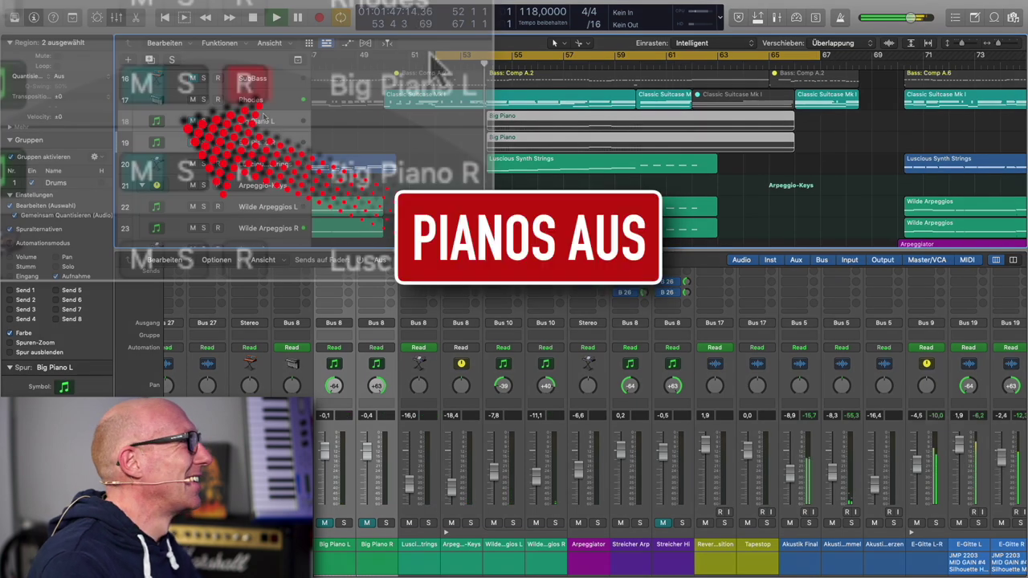
left_click(142, 82)
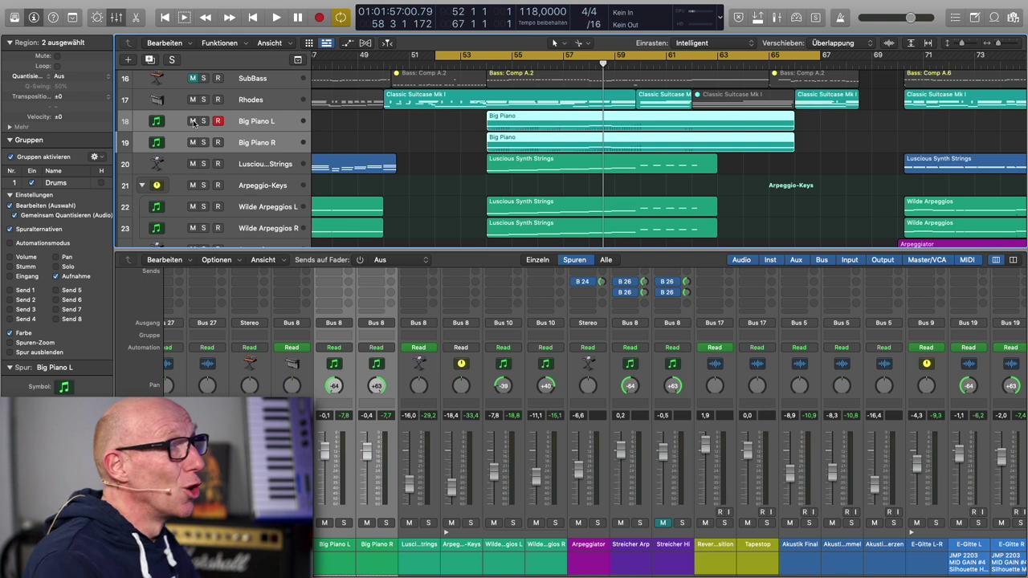
- Raise the volume fader of the Arpeggio-Keys track stack to −0.4 dB
scroll(646, 178, "right", 10)
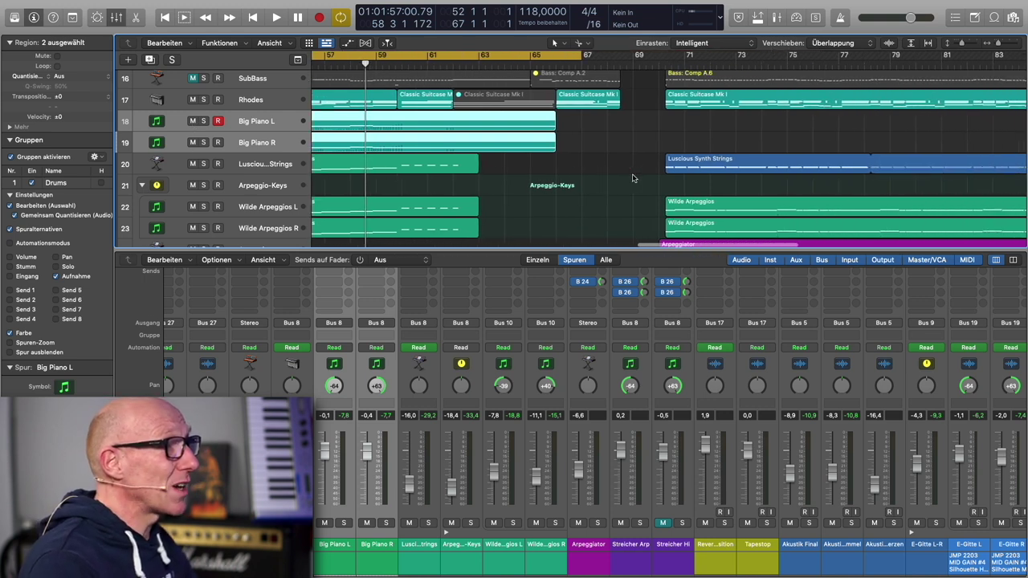
scroll(634, 178, "down", 2)
scroll(632, 178, "down", 1)
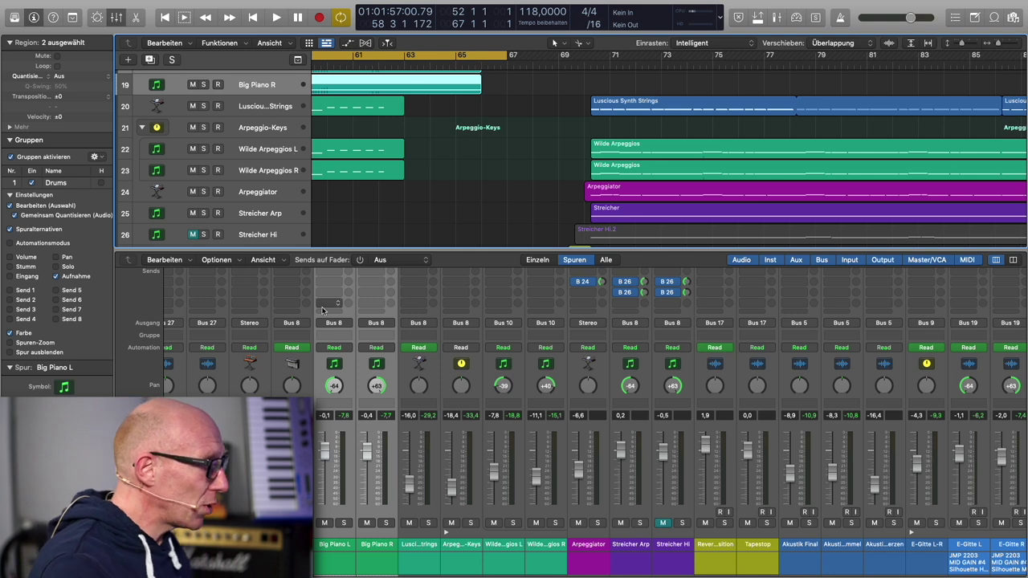
left_click(471, 518)
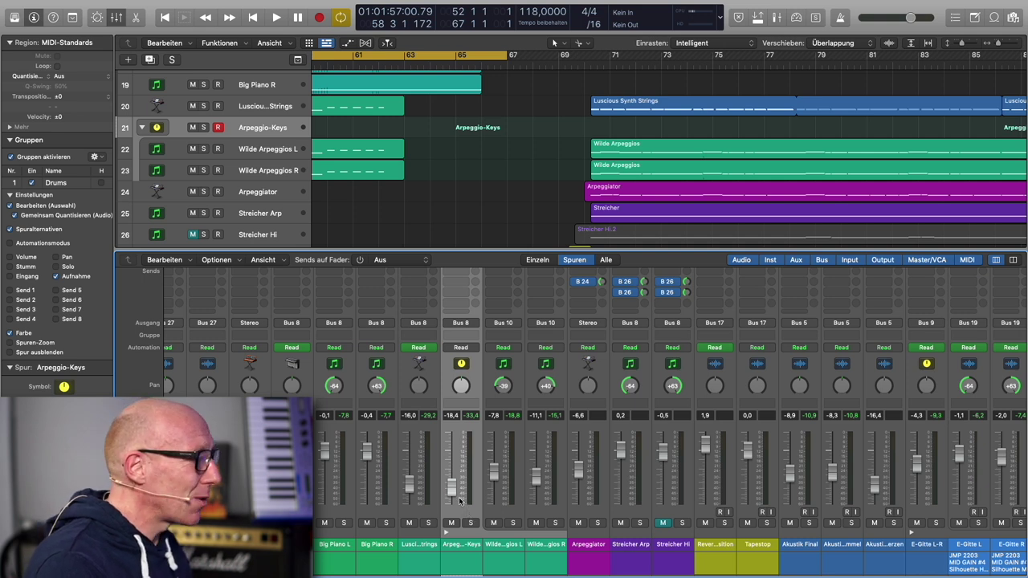
left_click_drag(454, 494, 455, 458)
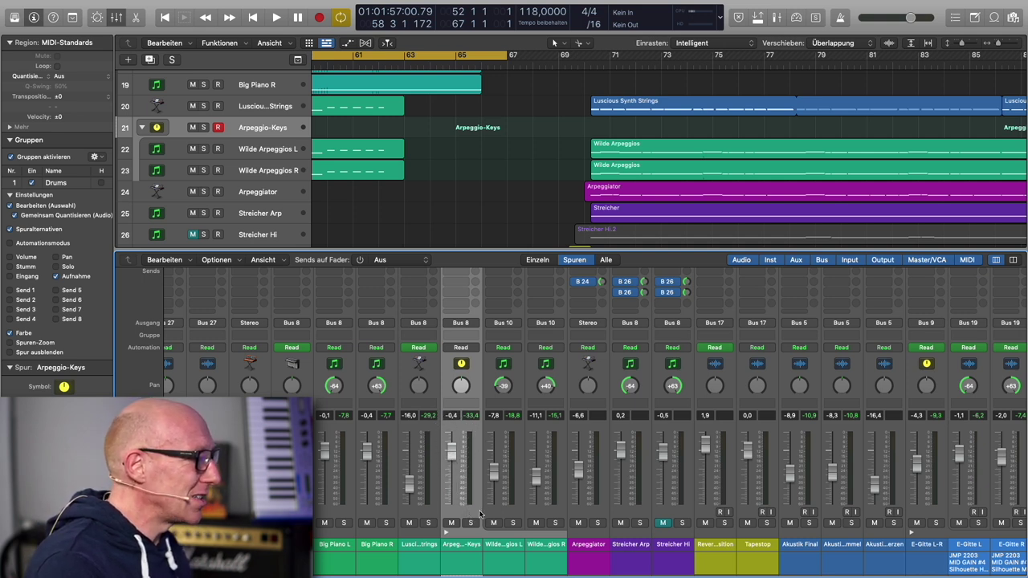
- Solo the Arpeggio-Keys track stack and listen to it from bar 70
left_click(470, 522)
left_click(586, 62)
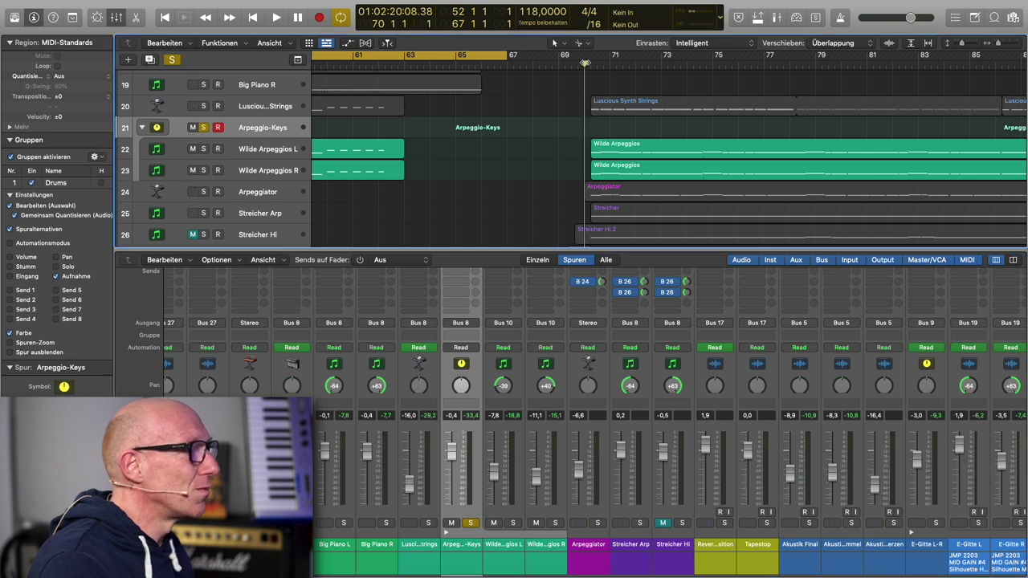
key("space")
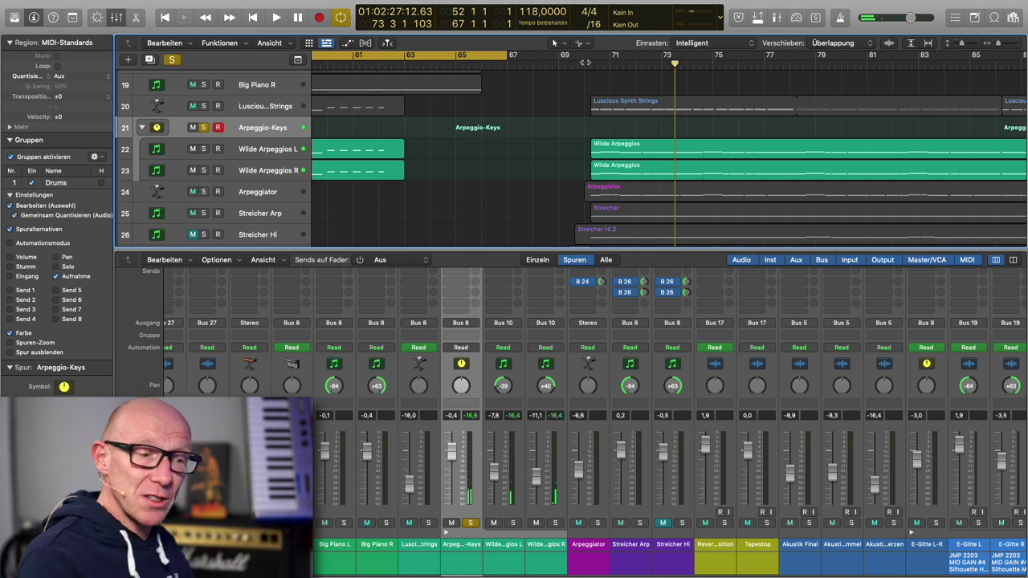
- Open the Absynth 5 instrument on Wilde Arpeggios L, try out its Improbability sound, and close the plug-in window
scroll(492, 305, "up", 5)
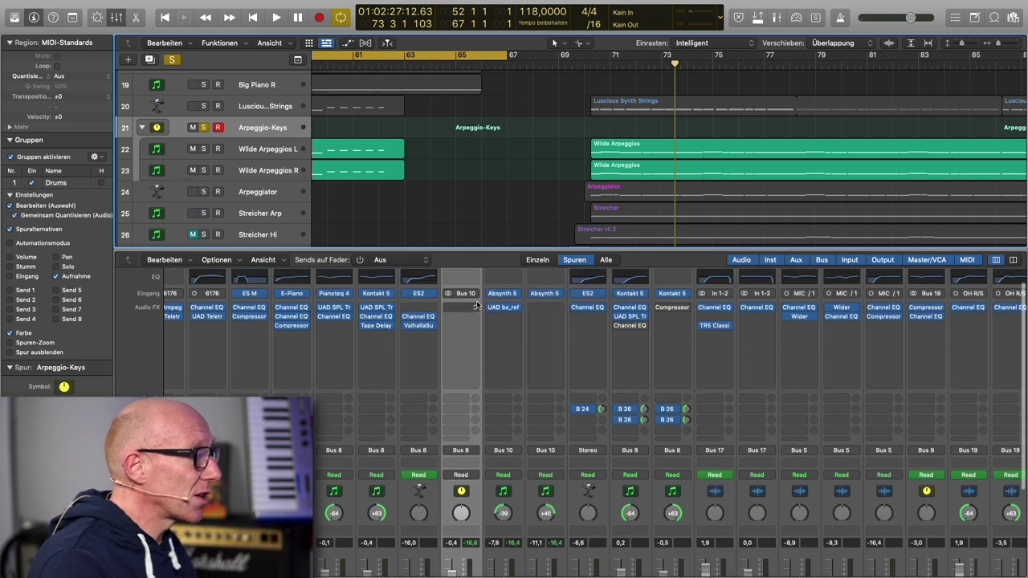
left_click(503, 313)
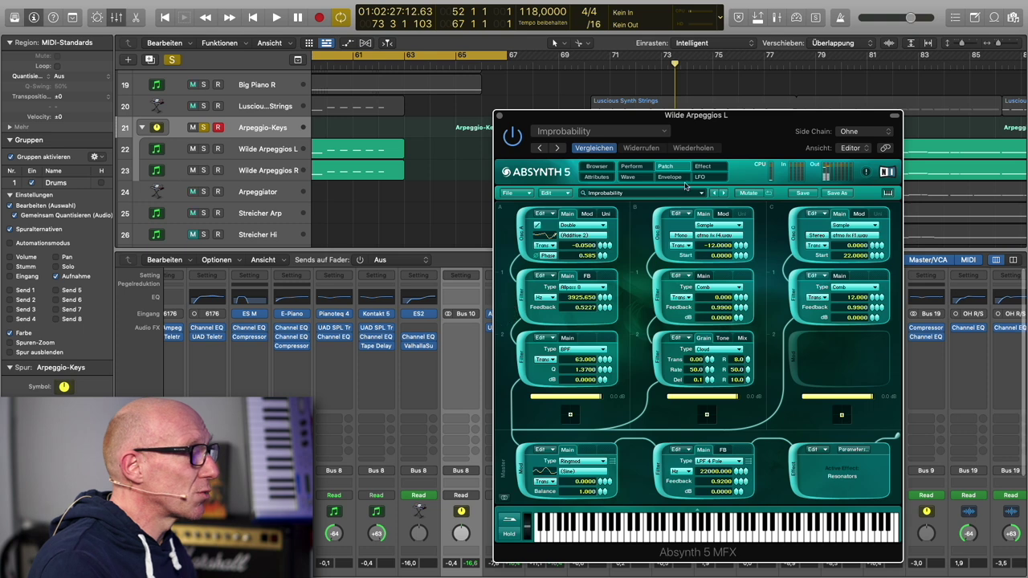
left_click_drag(763, 126, 694, 75)
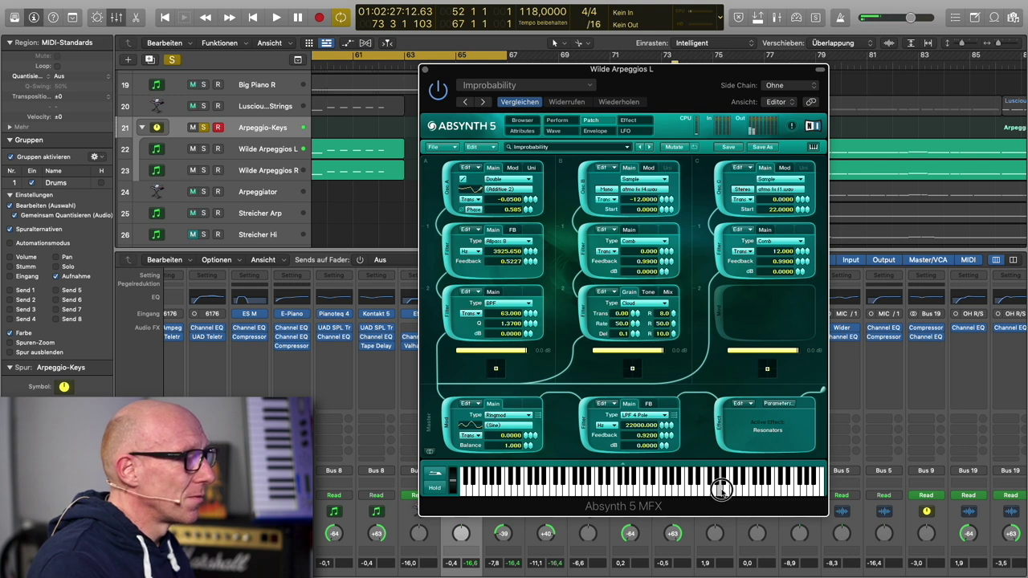
left_click(426, 70)
- Raise the volume fader of the Arpeggio-Keys track stack to 3.1 dB
scroll(492, 348, "down", 5)
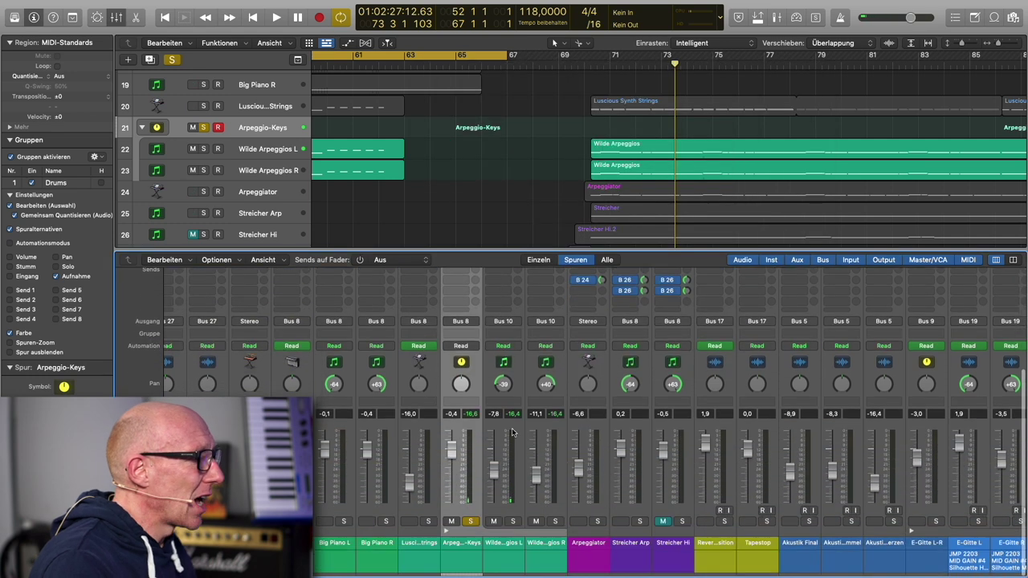
mouse_move(452, 454)
left_mouse_down()
mouse_move(452, 427)
mouse_move(452, 446)
left_mouse_up()
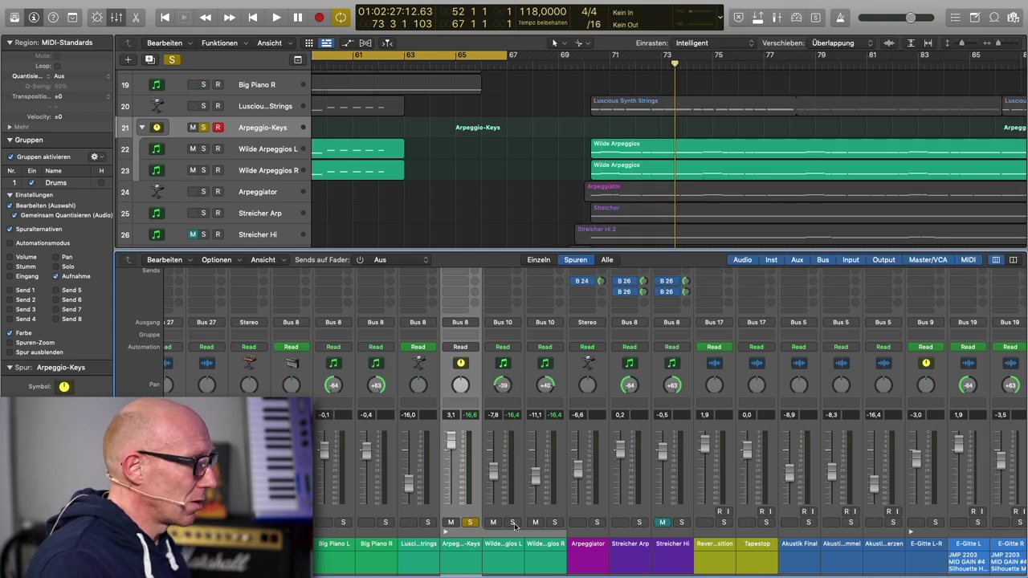
- Open the Wilde Arpeggios L region at bar 70 in the Piano Roll, audition several of its notes, and return to the mixer
double_click(650, 151)
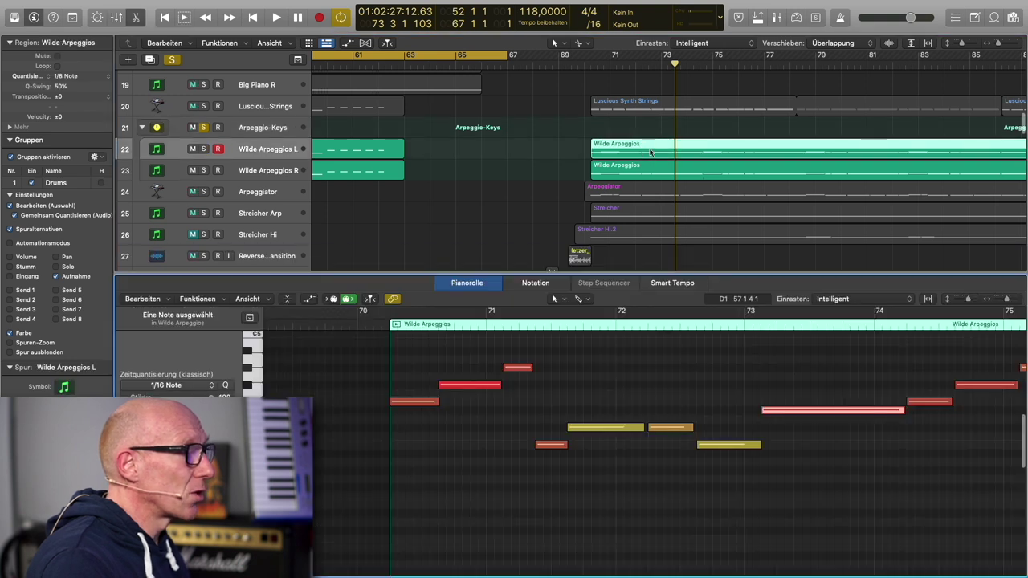
left_click(418, 404)
left_click(472, 387)
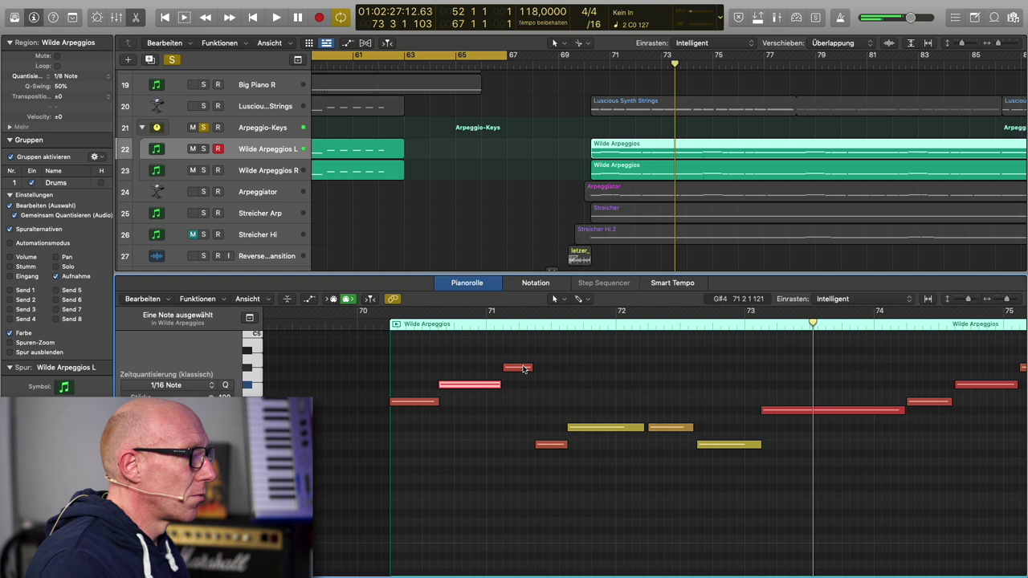
left_click(522, 367)
left_click(616, 427)
mouse_move(617, 427)
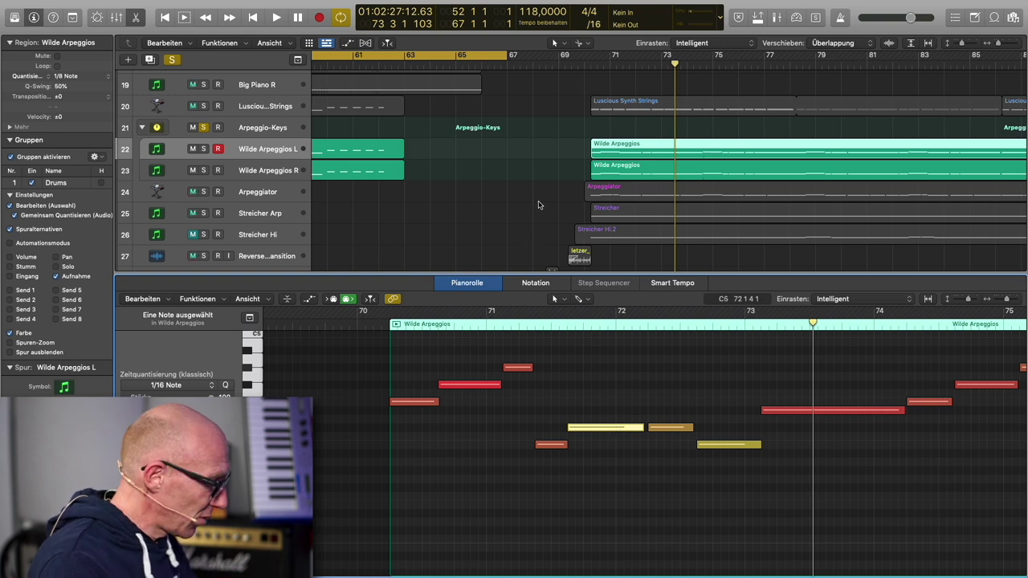
key("x")
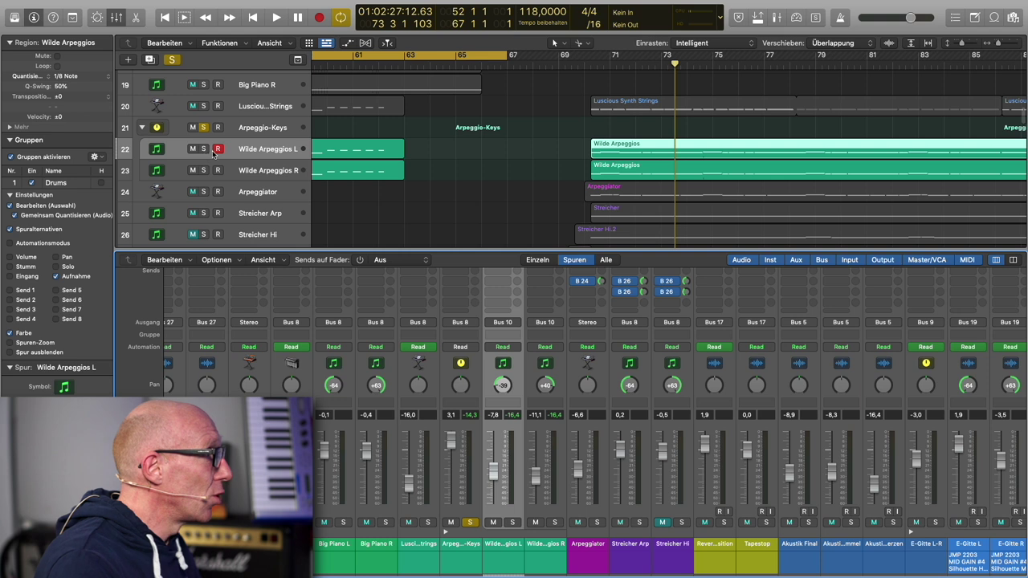
- Take the Arpeggio-Keys track stack out of solo and mute the whole stack
left_click(204, 127)
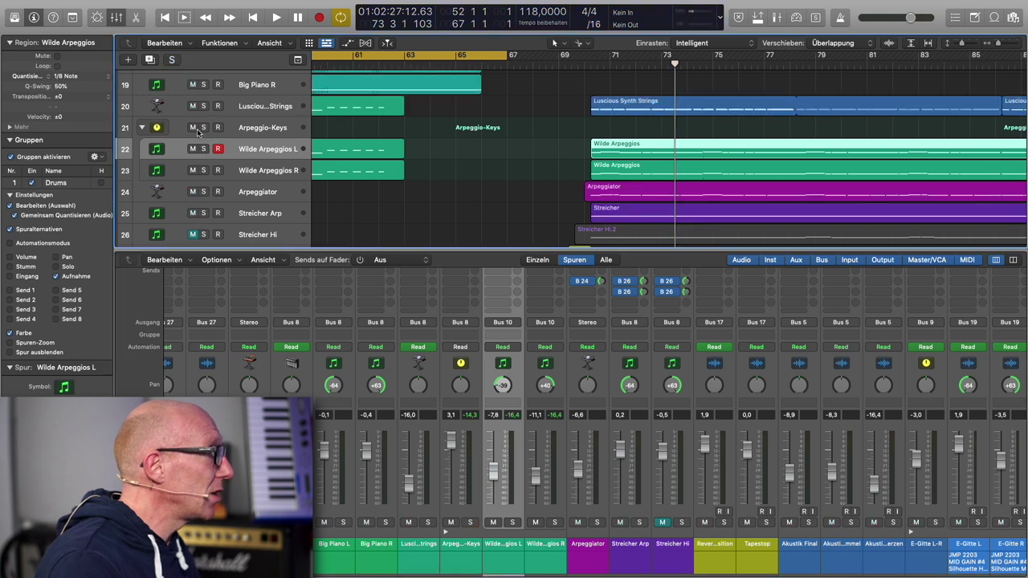
left_click(193, 148)
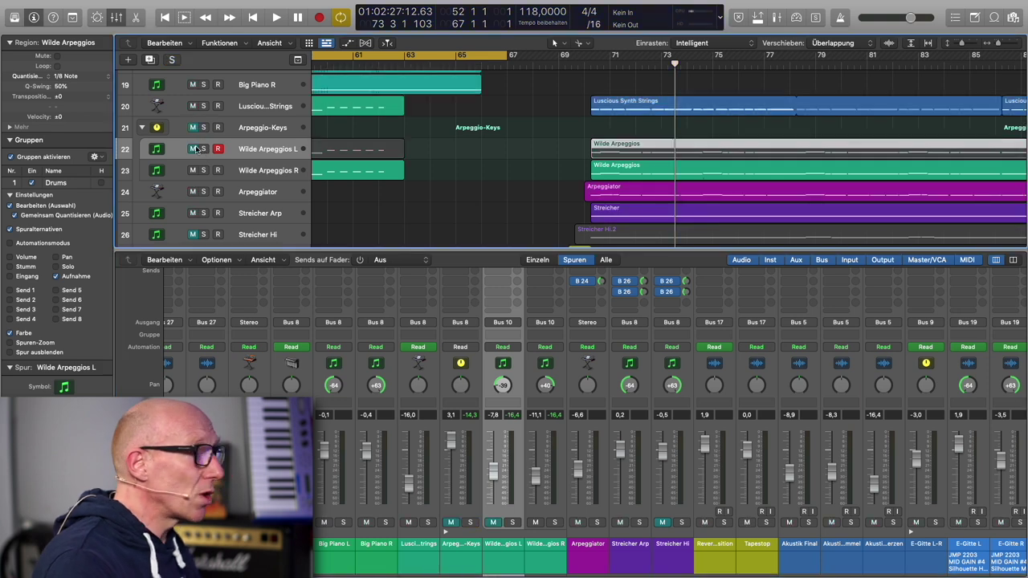
left_click(193, 149)
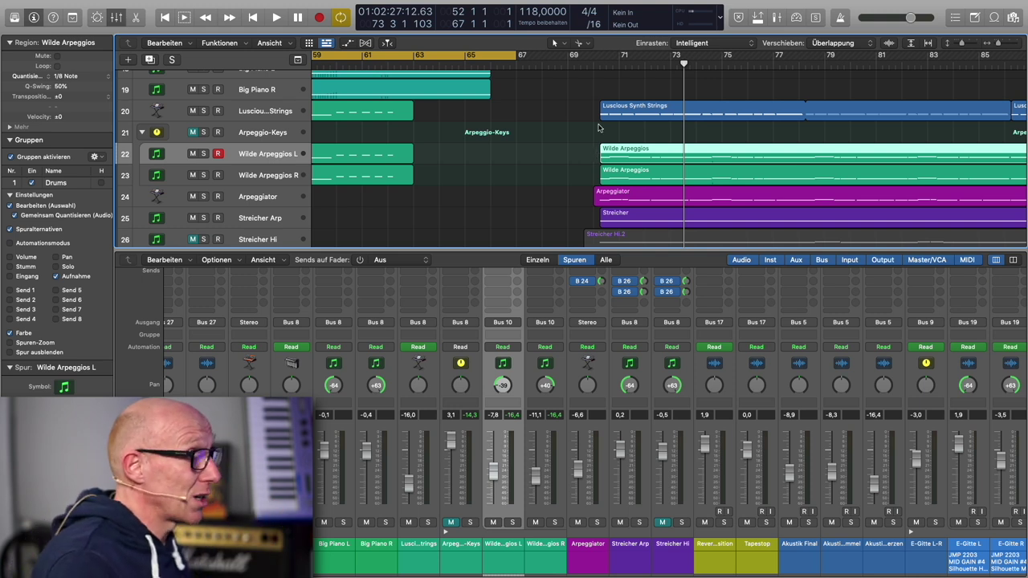
- Play the full arrangement from about bar 70 and compare it with the Arpeggio-Keys stack muted and unmuted
double_click(590, 64)
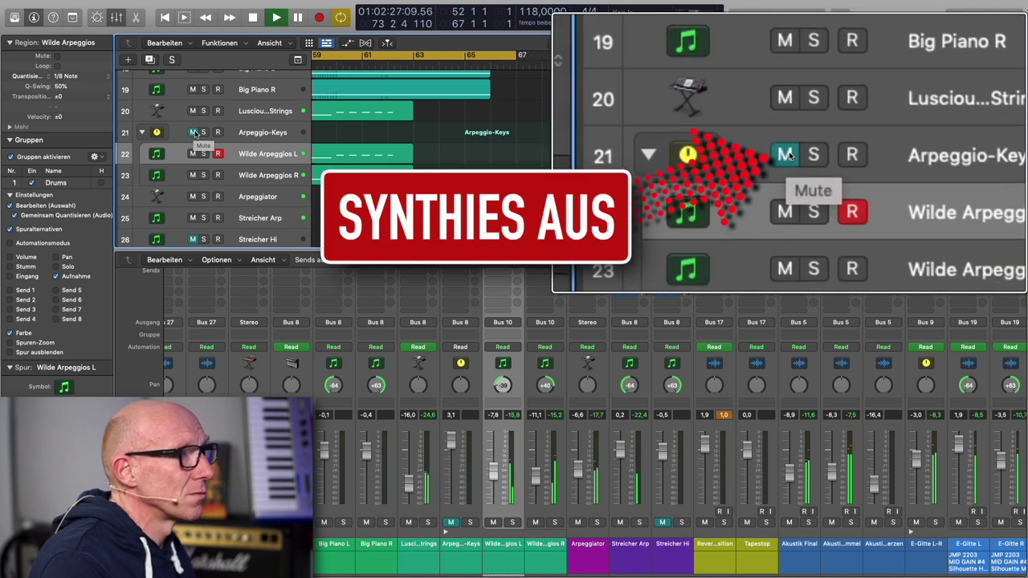
left_click(193, 132)
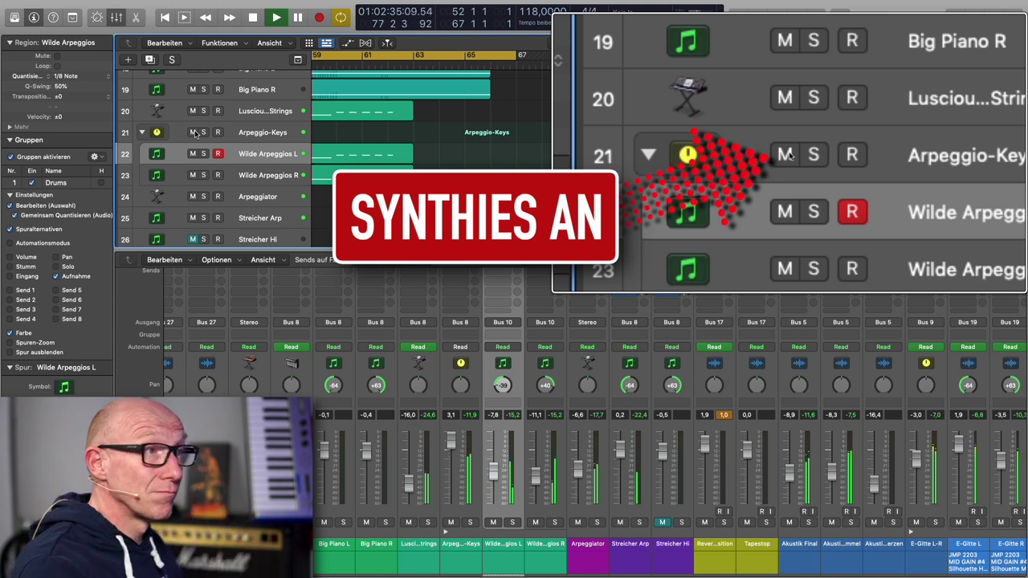
left_click(194, 133)
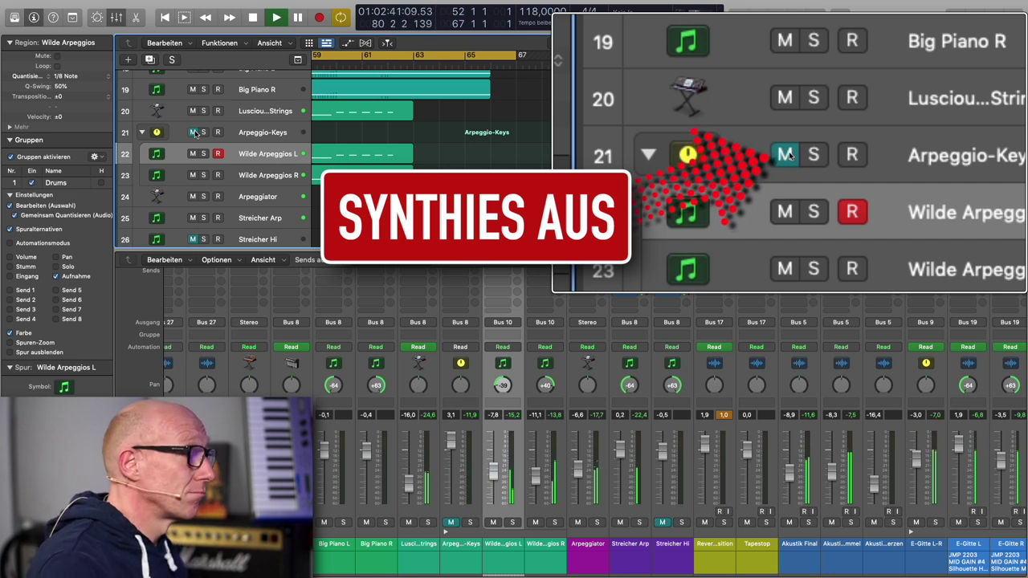
left_click(194, 133)
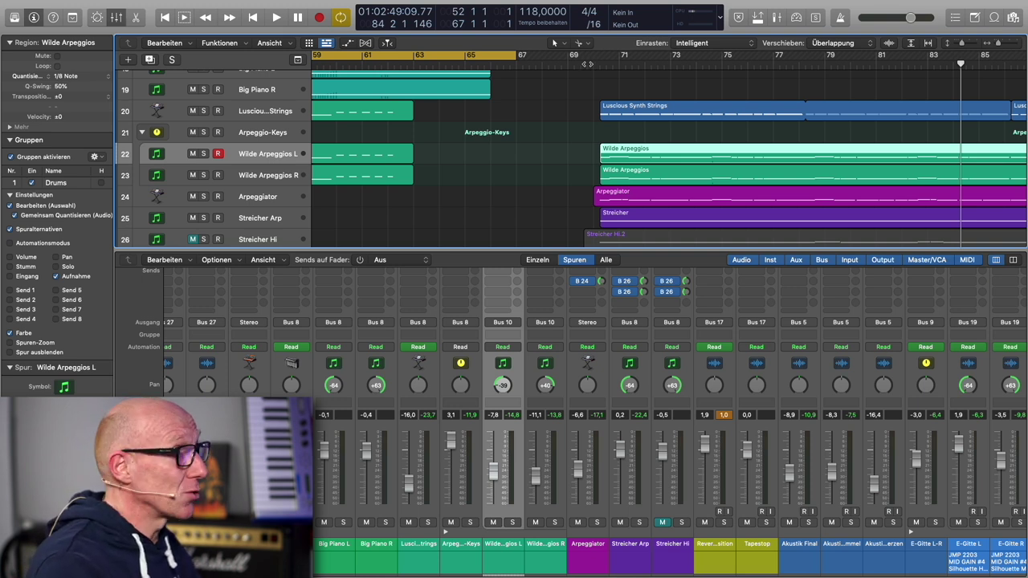
- Replay from about bar 70, switching the Arpeggio-Keys stack between muted, soloed and audible in the mix
left_click(451, 522)
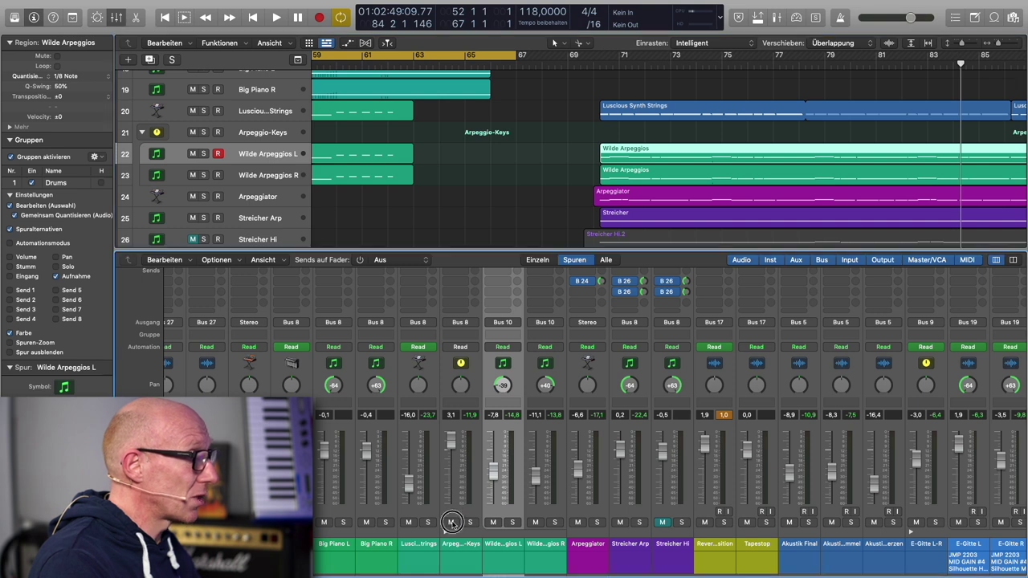
key("space")
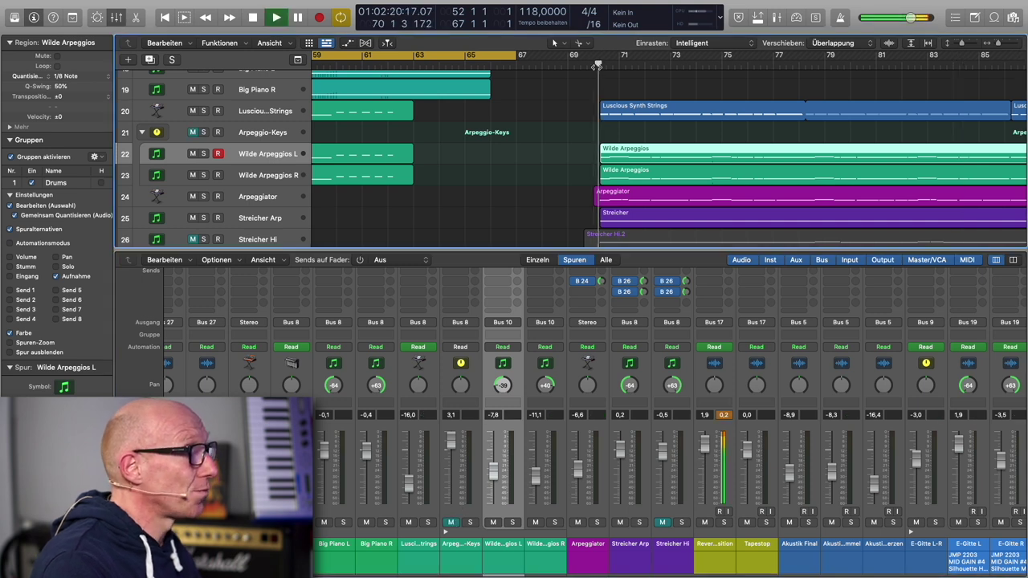
left_click(471, 522)
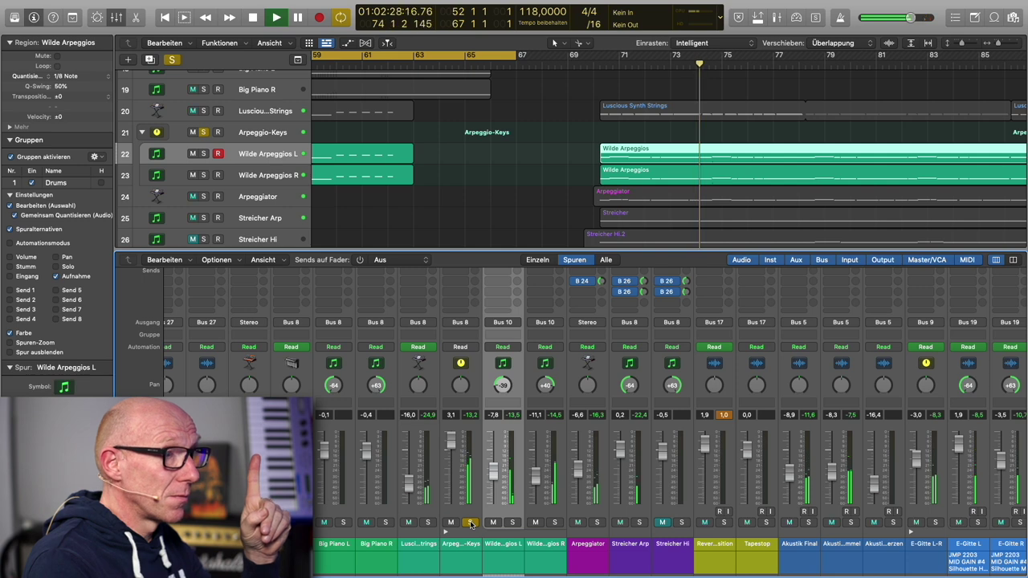
left_click(470, 523)
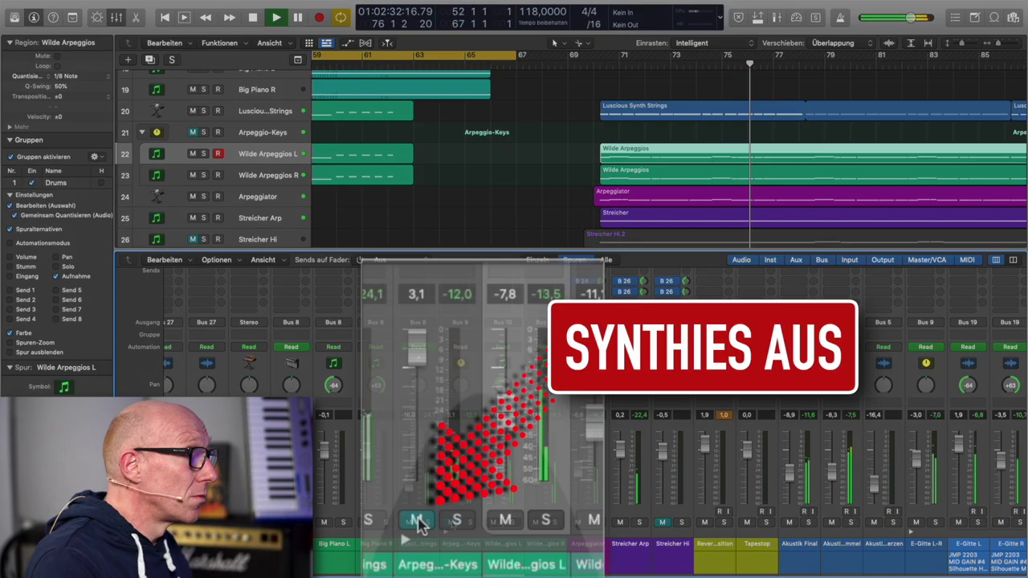
left_click(452, 523)
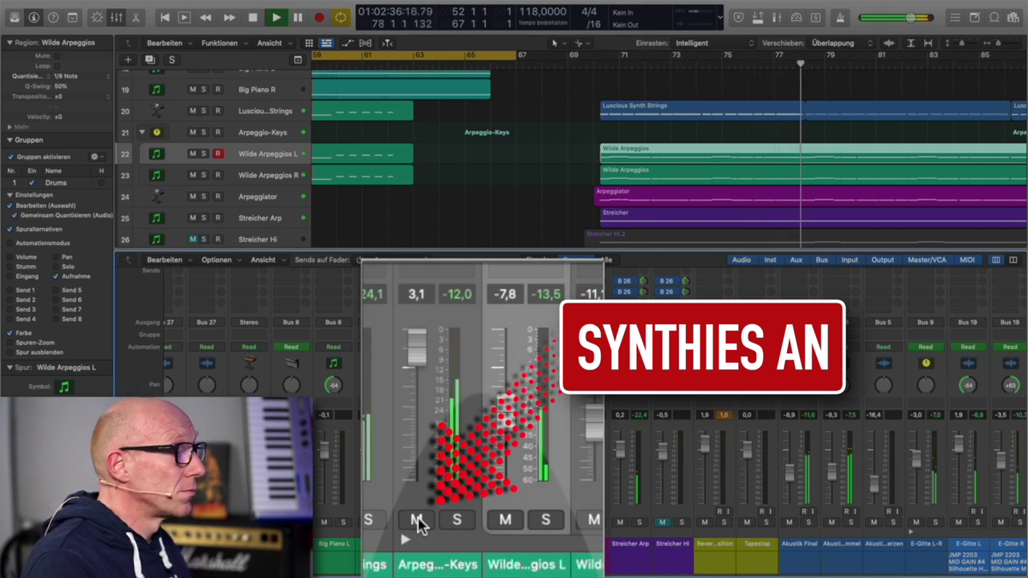
left_click(416, 522)
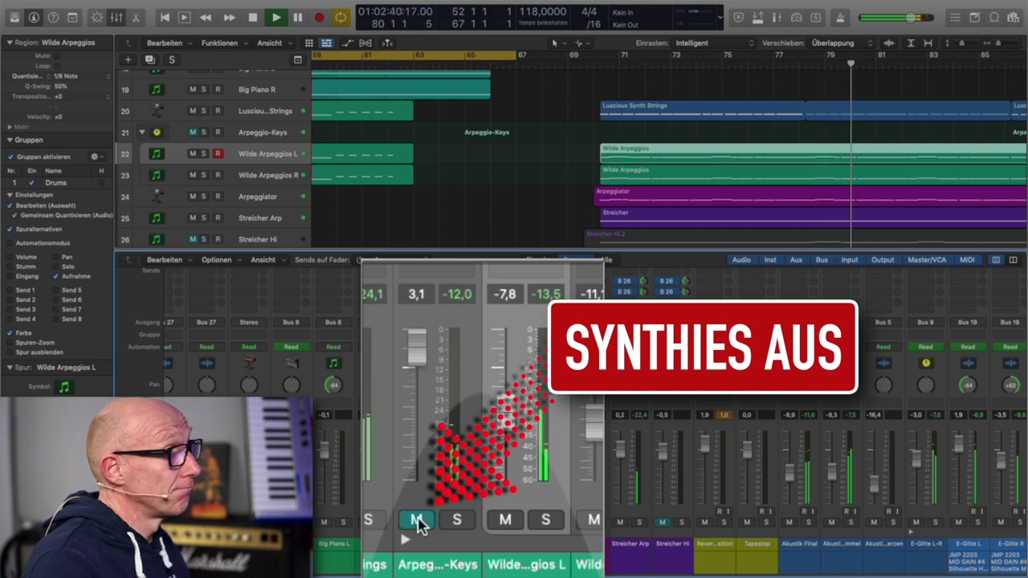
left_click(417, 522)
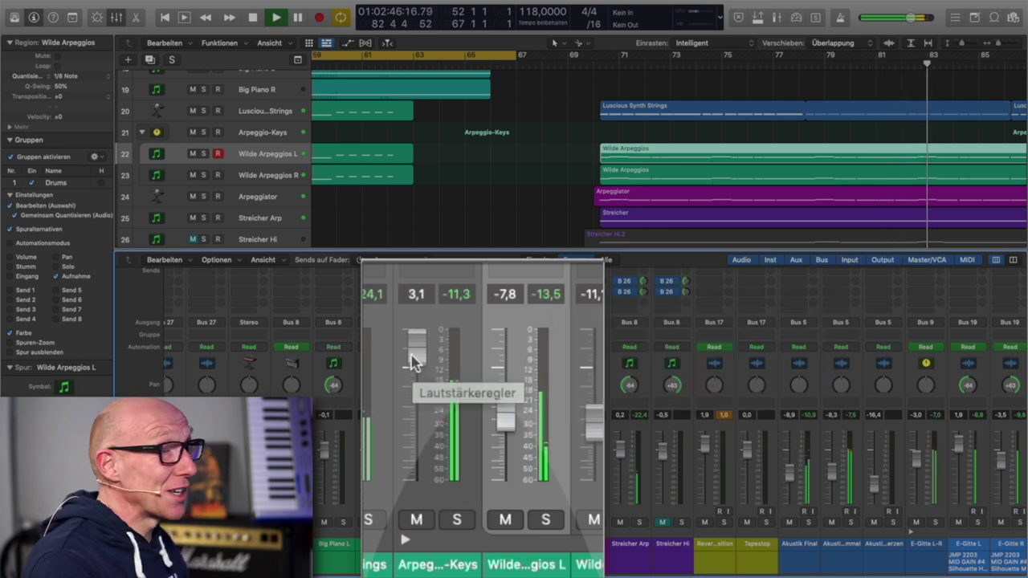
- Lower the volume fader of the Arpeggio-Keys track stack to −7.2 dB and stop playback
left_click_drag(414, 353, 426, 460)
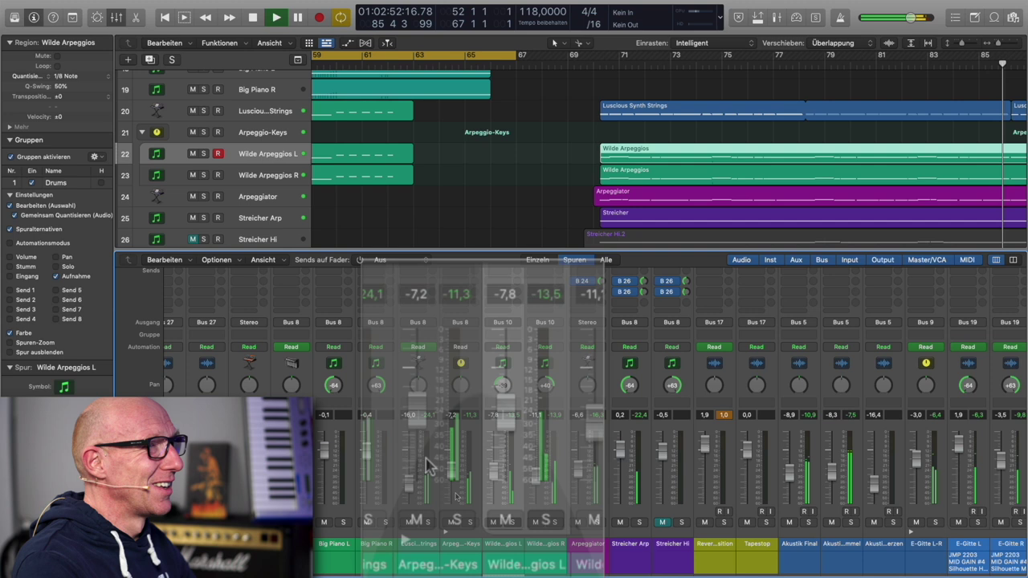
key("space")
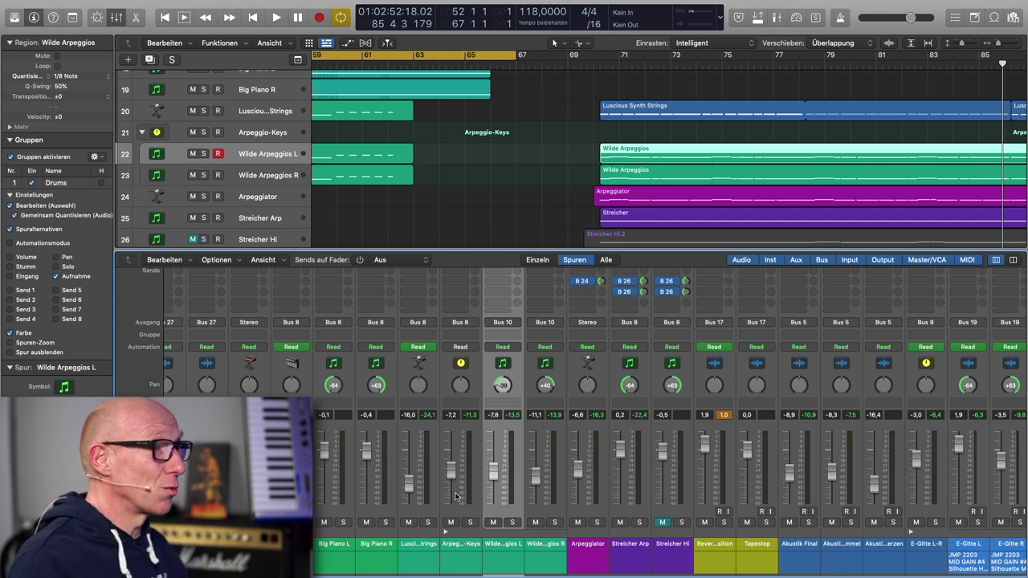
scroll(454, 496, "up", 5)
scroll(454, 495, "down", 5)
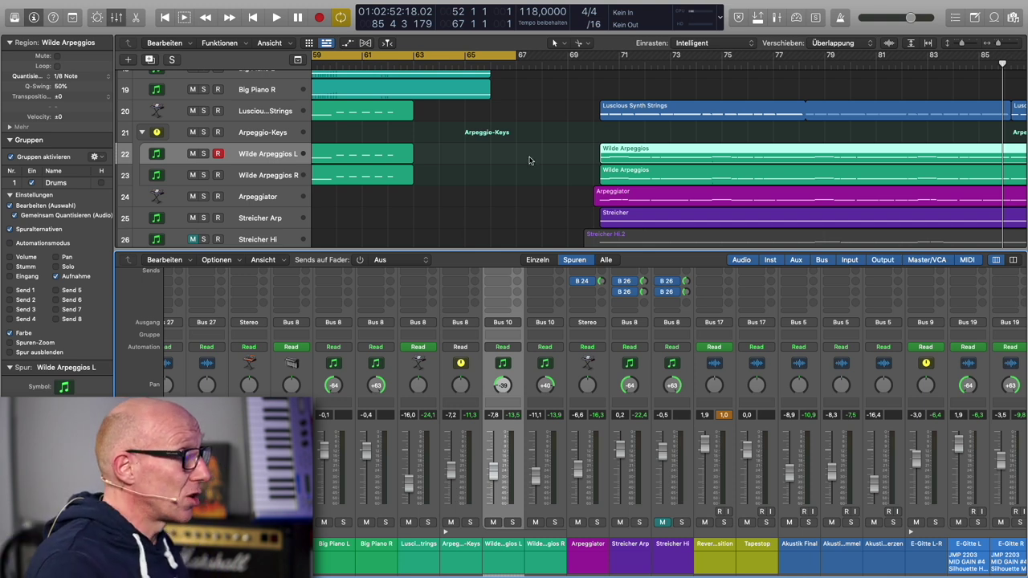
- Solo the Streicher Hi track and listen to it from about bar 70
scroll(528, 161, "down", 5)
scroll(482, 159, "up", 2)
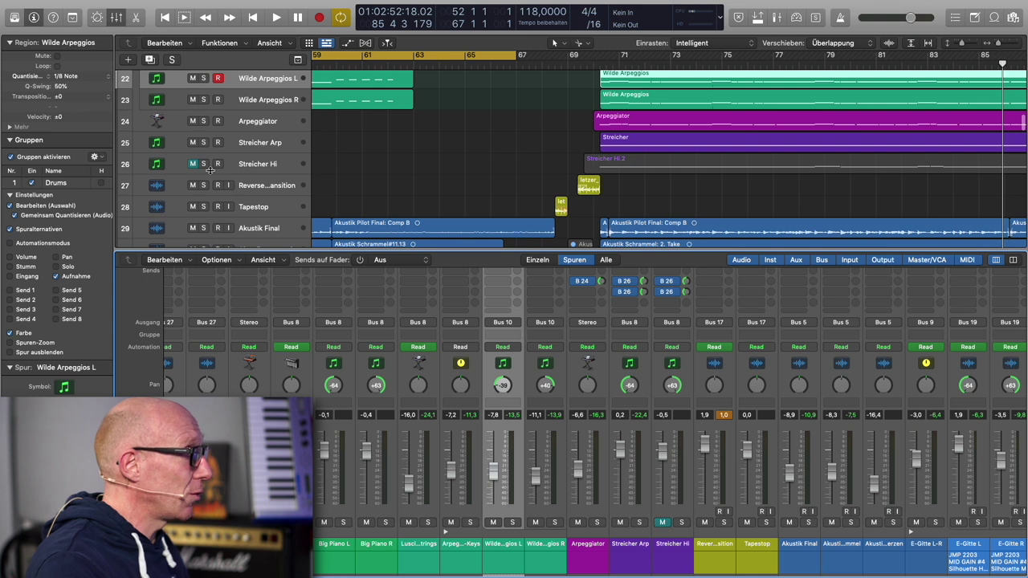
left_click(204, 164)
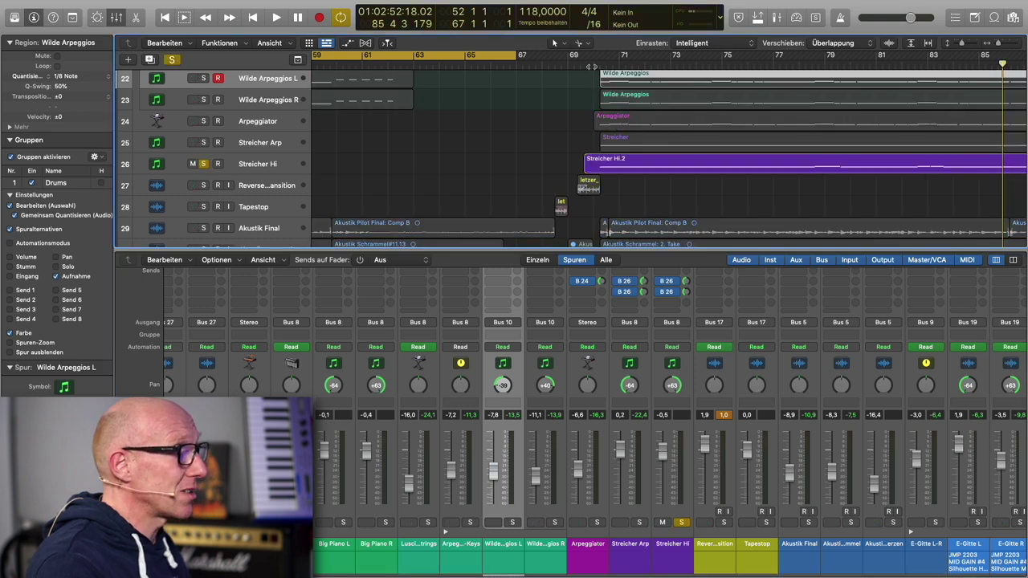
left_click(595, 64)
key("space")
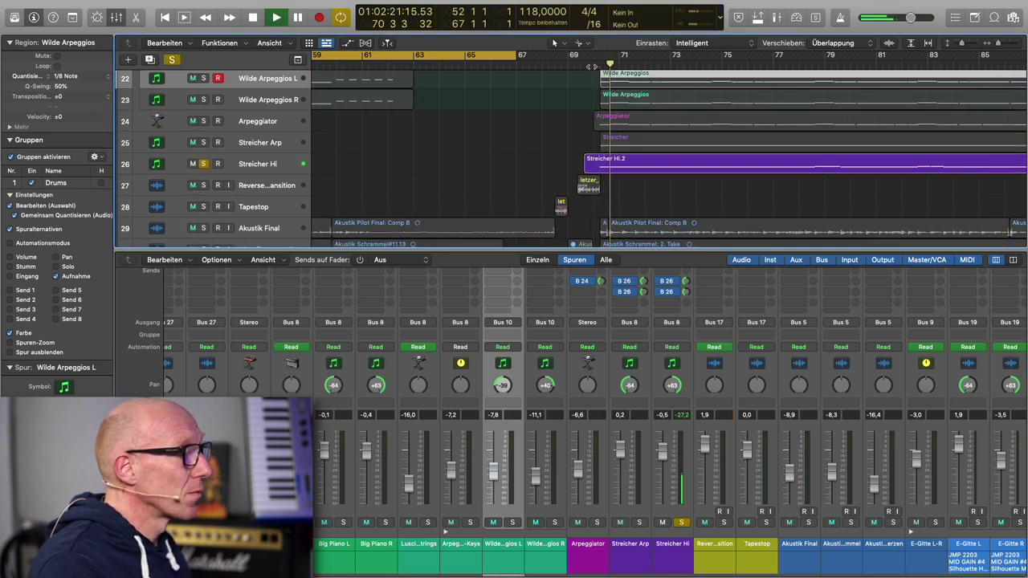
- Open the Streicher Hi.2 region in the Piano Roll with Catch Playhead on, examine its melody, and return to the mixer
double_click(695, 166)
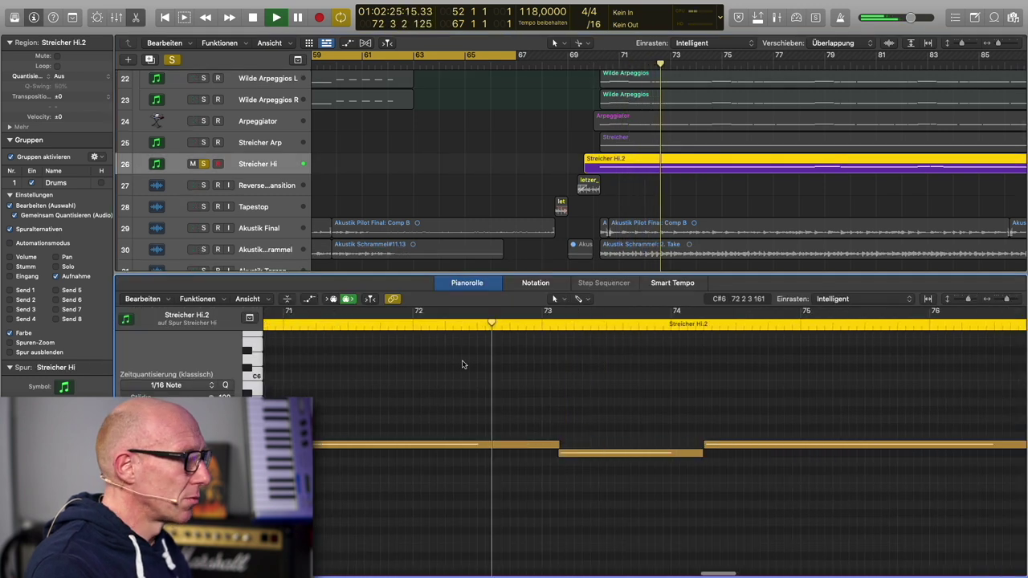
left_click(370, 299)
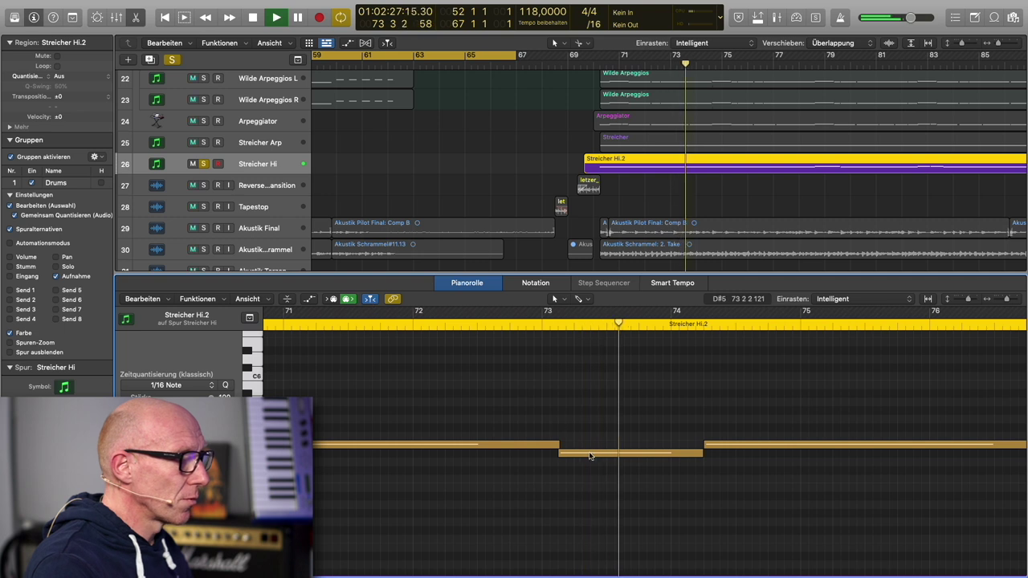
mouse_move(592, 456)
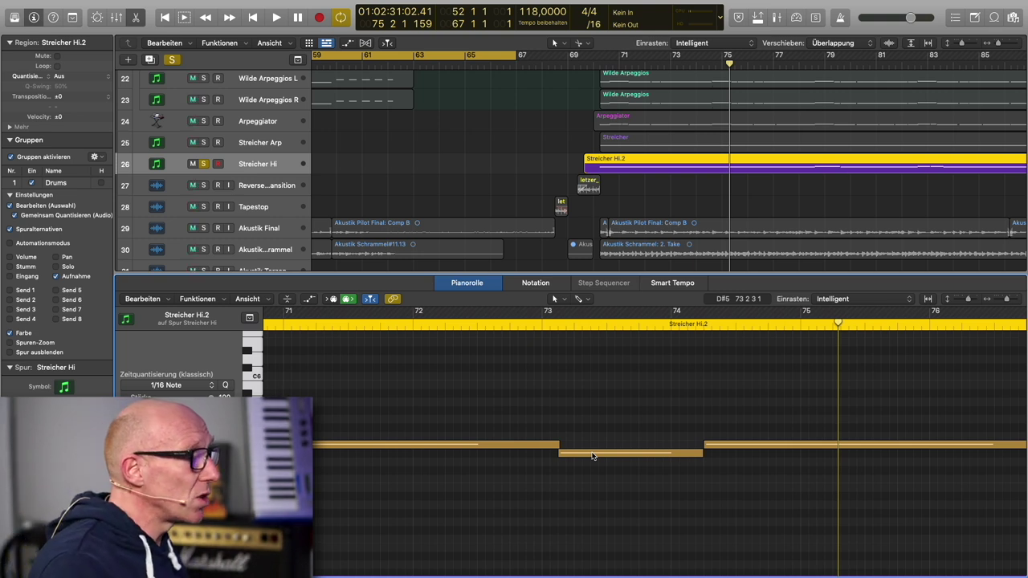
key("x")
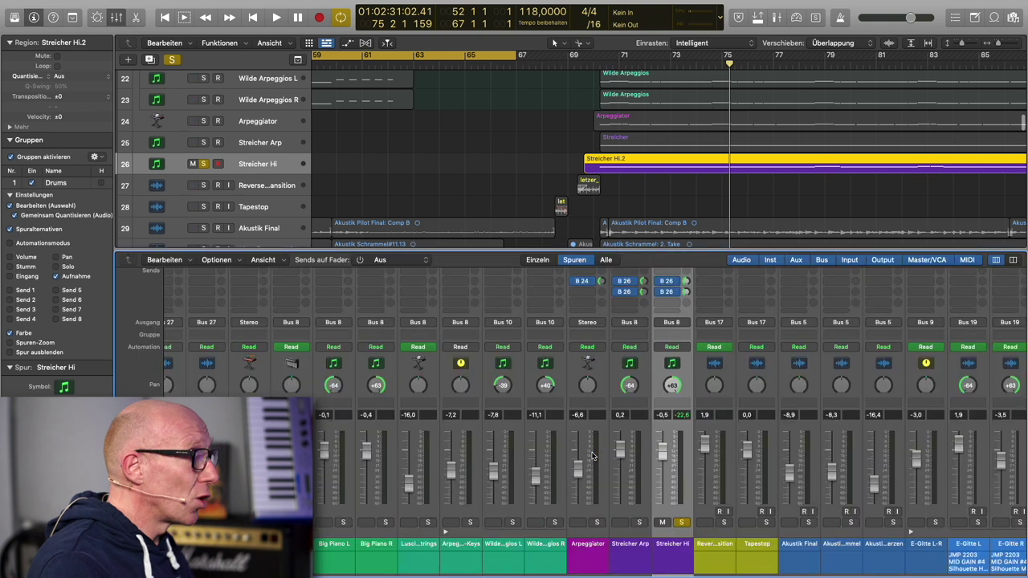
- Take the Streicher Hi track out of solo and start playing the full mix from about bar 70
left_click(203, 165)
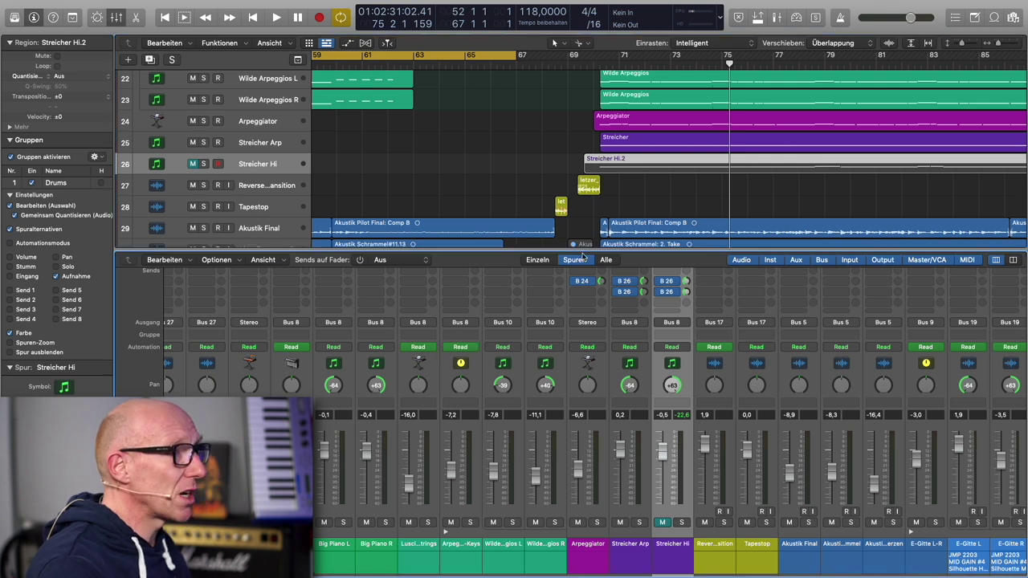
scroll(689, 184, "up", 1)
scroll(671, 191, "up", 2)
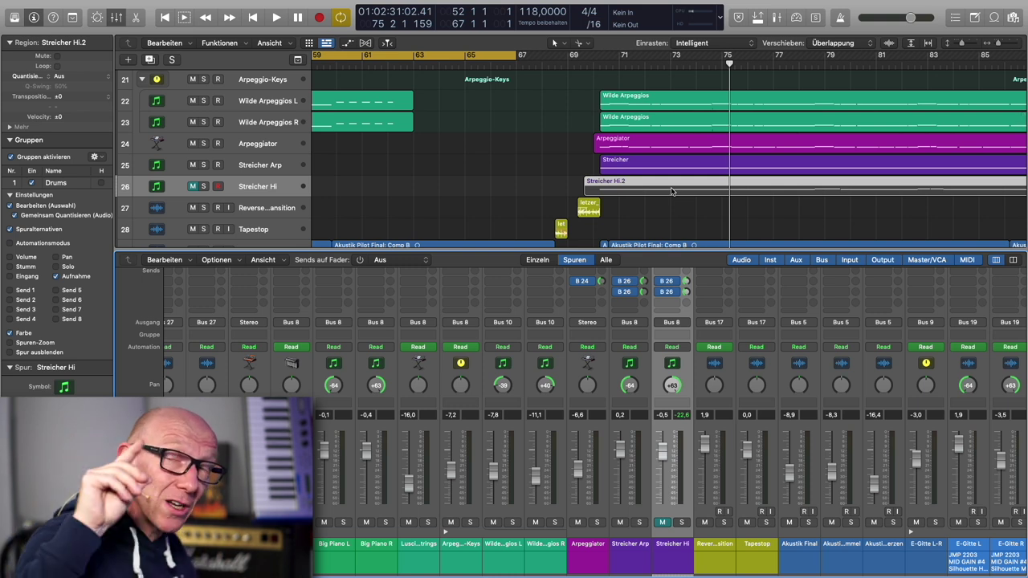
scroll(671, 191, "up", 1)
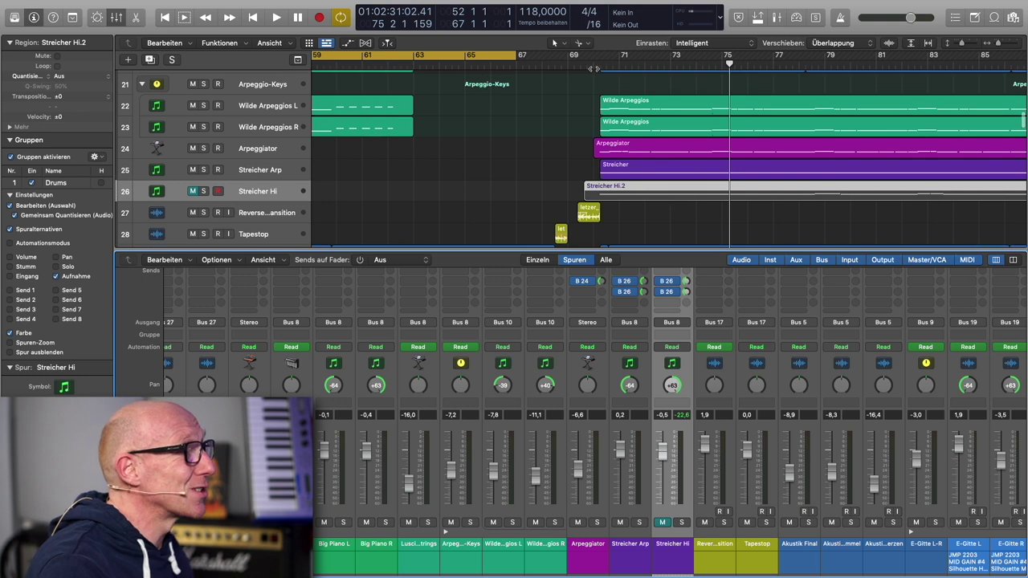
key("space")
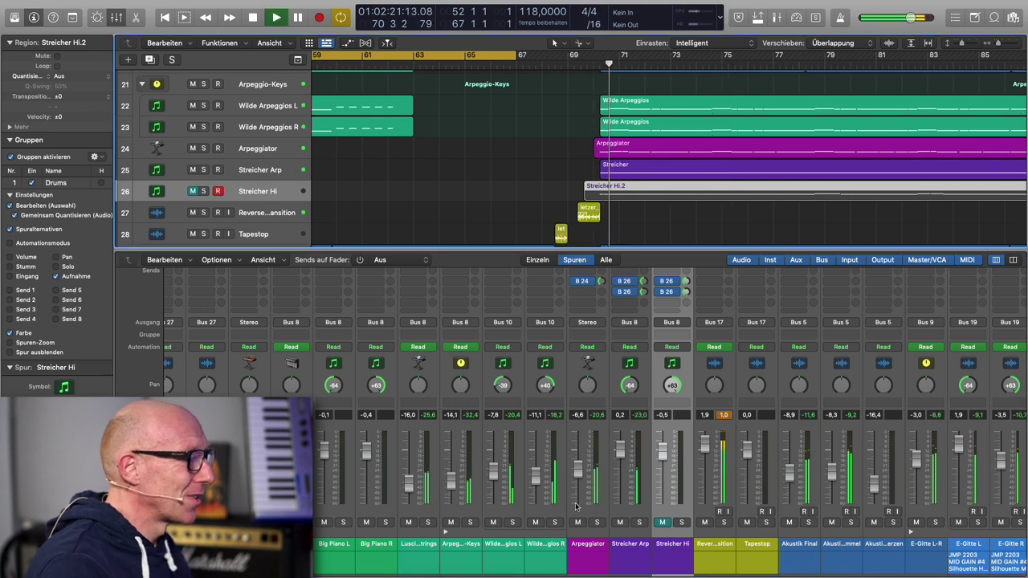
- Compare the mix with the Streicher Hi track muted, audible and soloed, then leave it unmuted and stop playback
left_click(664, 523)
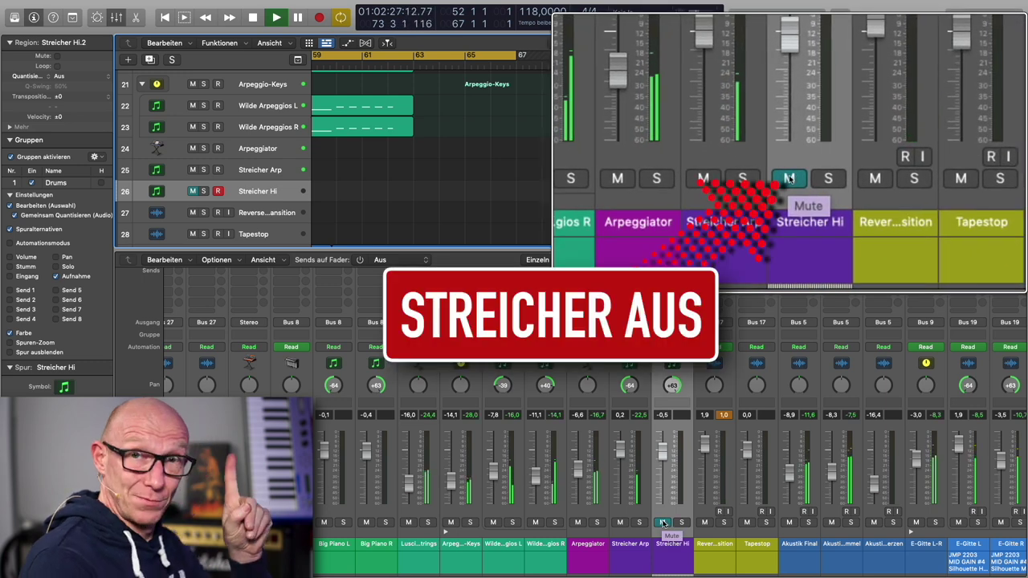
left_click(663, 523)
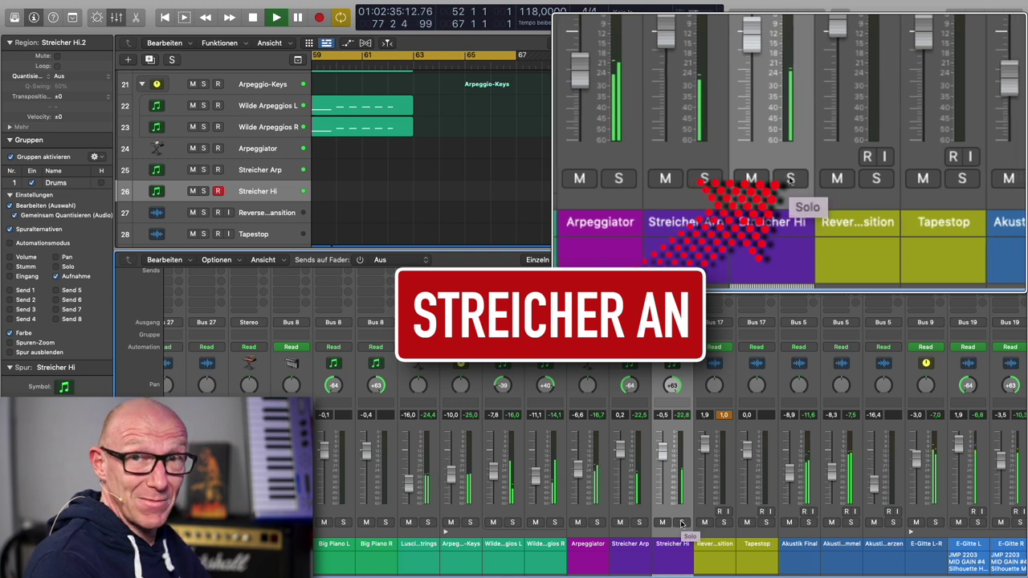
left_click(680, 521)
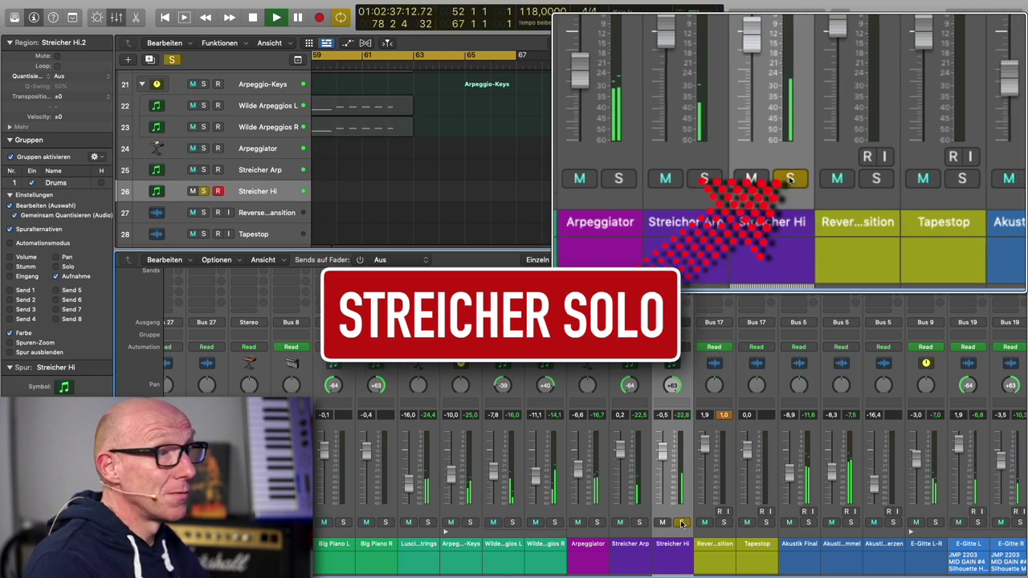
left_click(680, 523)
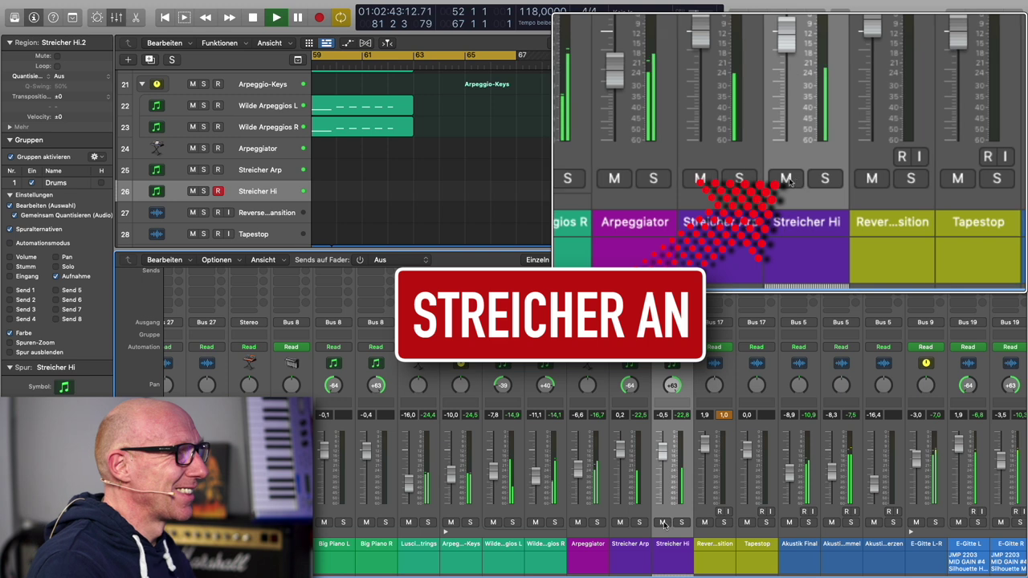
left_click(663, 523)
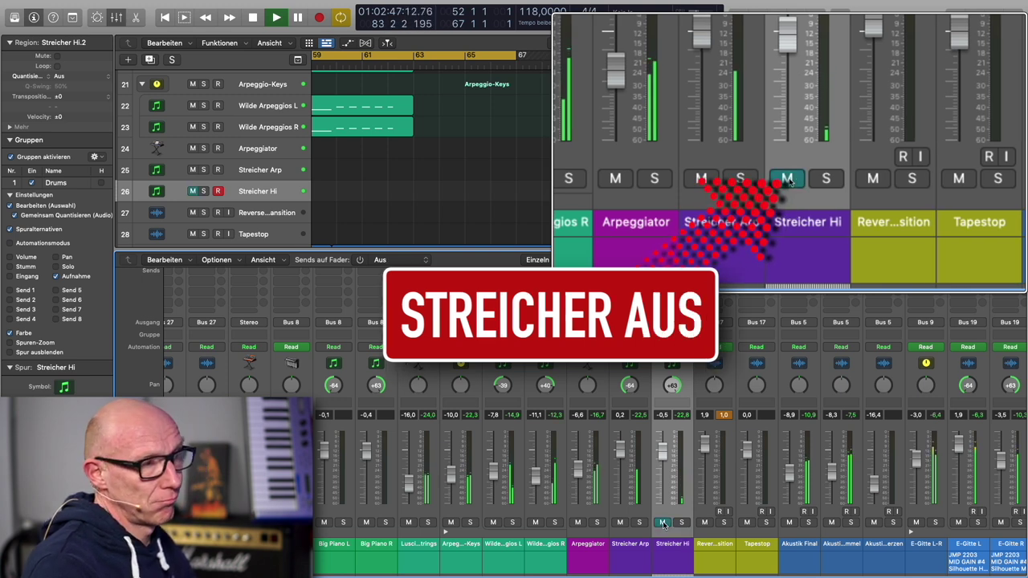
left_click(662, 522)
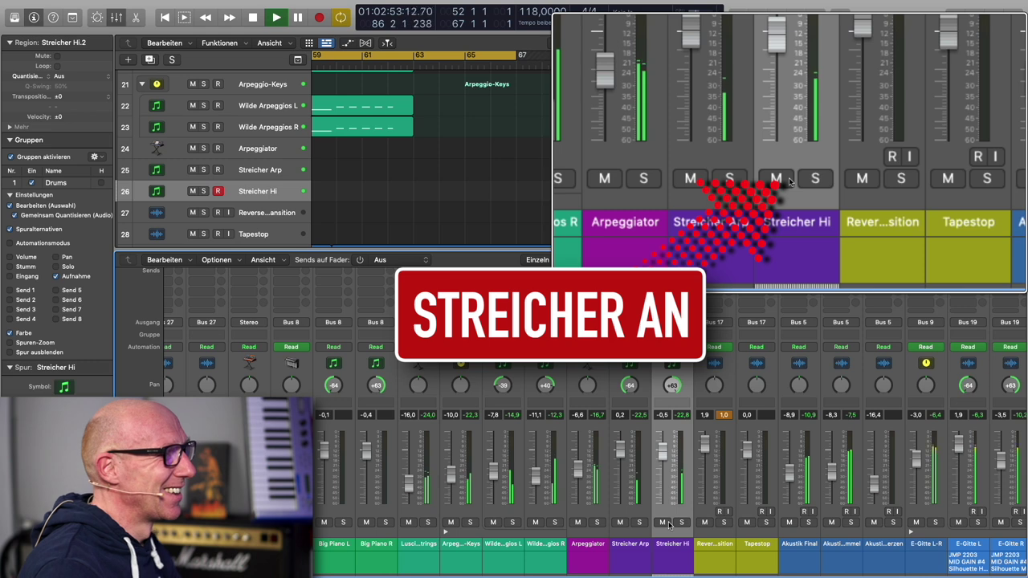
key("space")
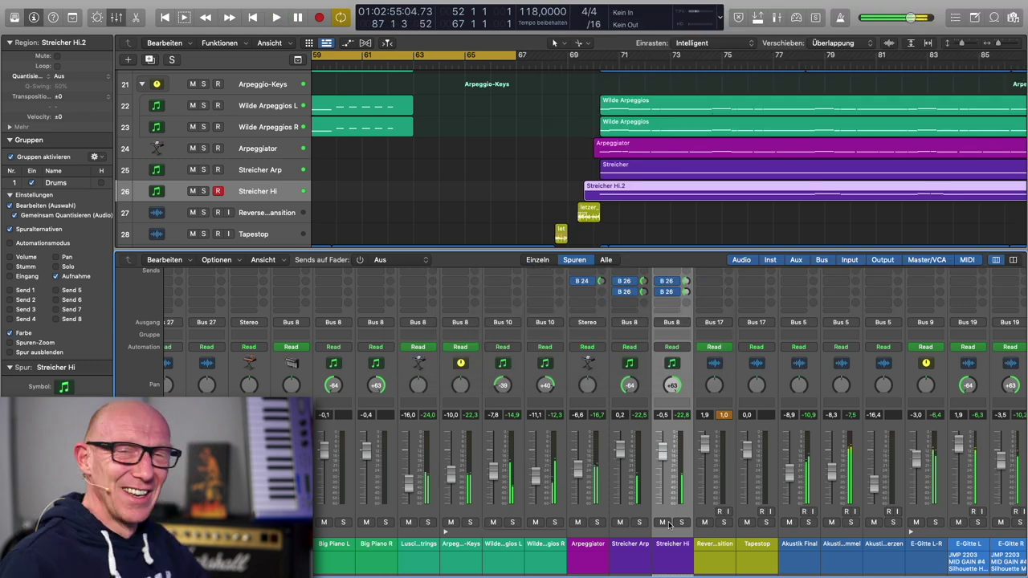